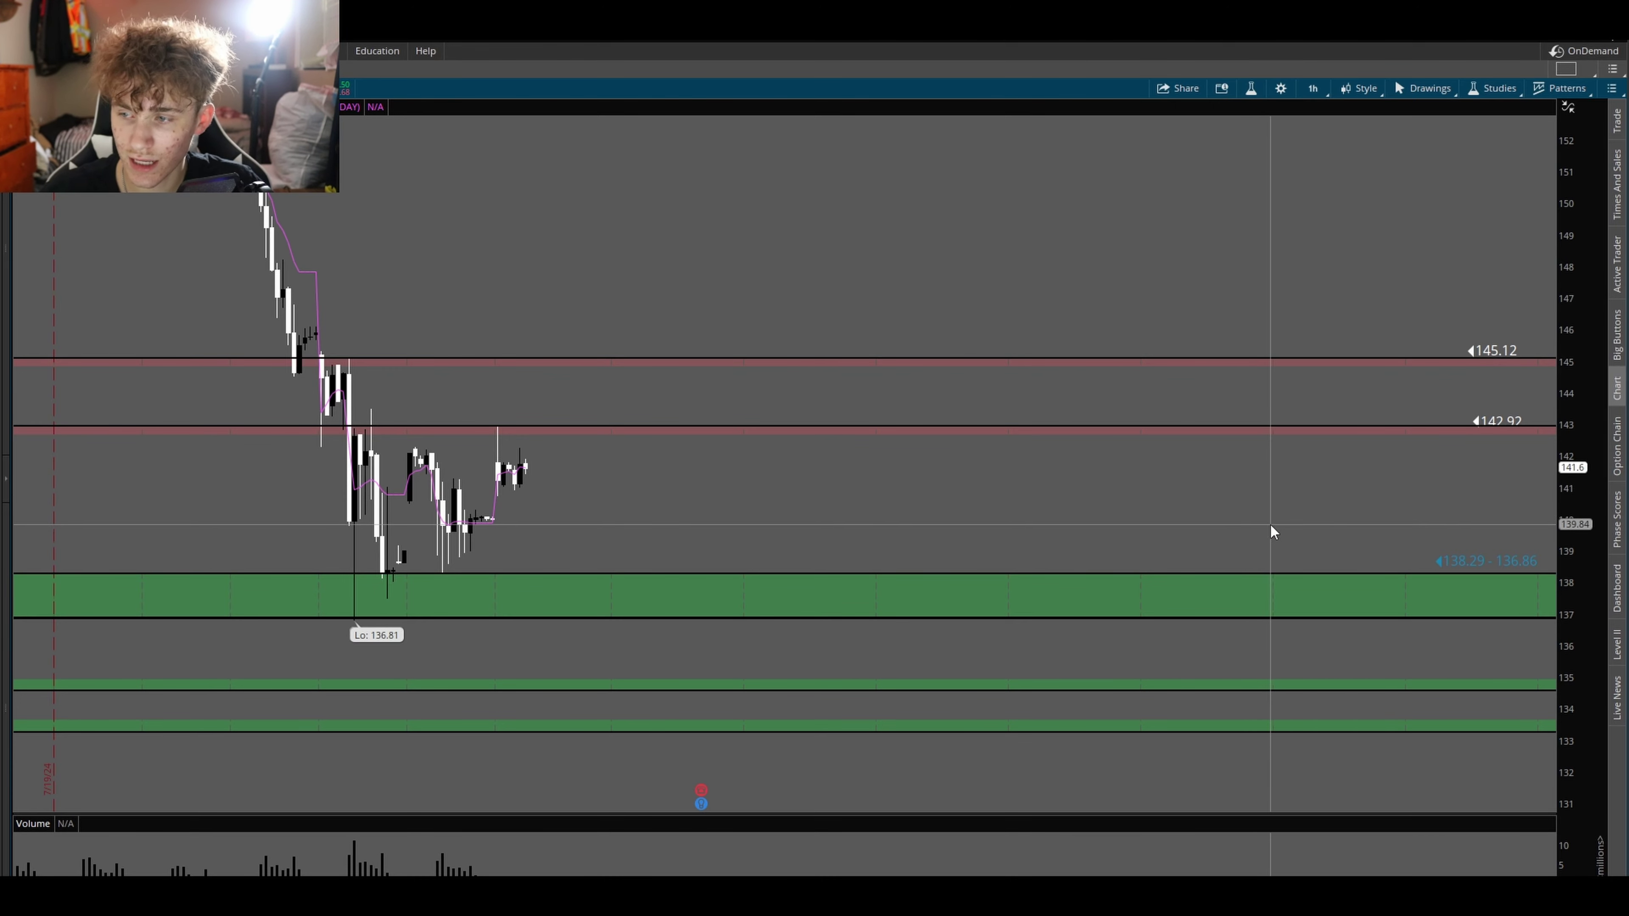
Step: Load the IWM hourly chart and show its recent price action with the marked support and resistance zones
{"action": "type", "text": "AAPL"}
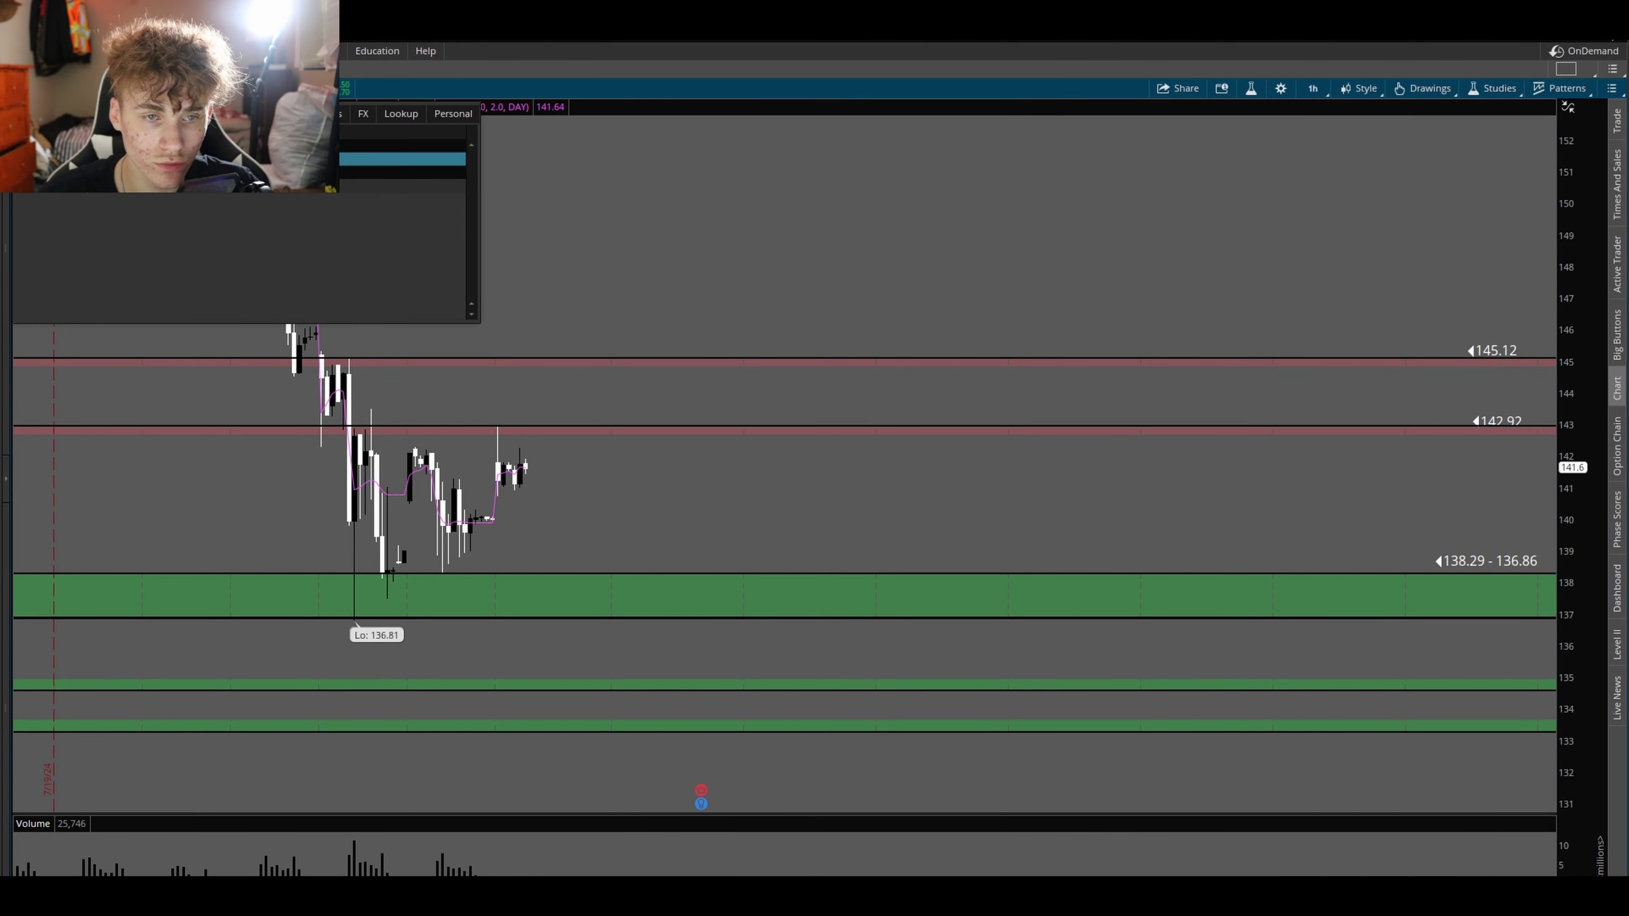
{"action": "key", "text": "Return"}
{"action": "left_click_drag", "start_coordinate": [1574, 346], "coordinate": [1574, 436]}
{"action": "left_click_drag", "start_coordinate": [1021, 410], "coordinate": [1113, 410]}
Step: Switch the hourly chart to QQQ to review its marked levels, and load SPY after it
{"action": "left_click", "coordinate": [174, 106]}
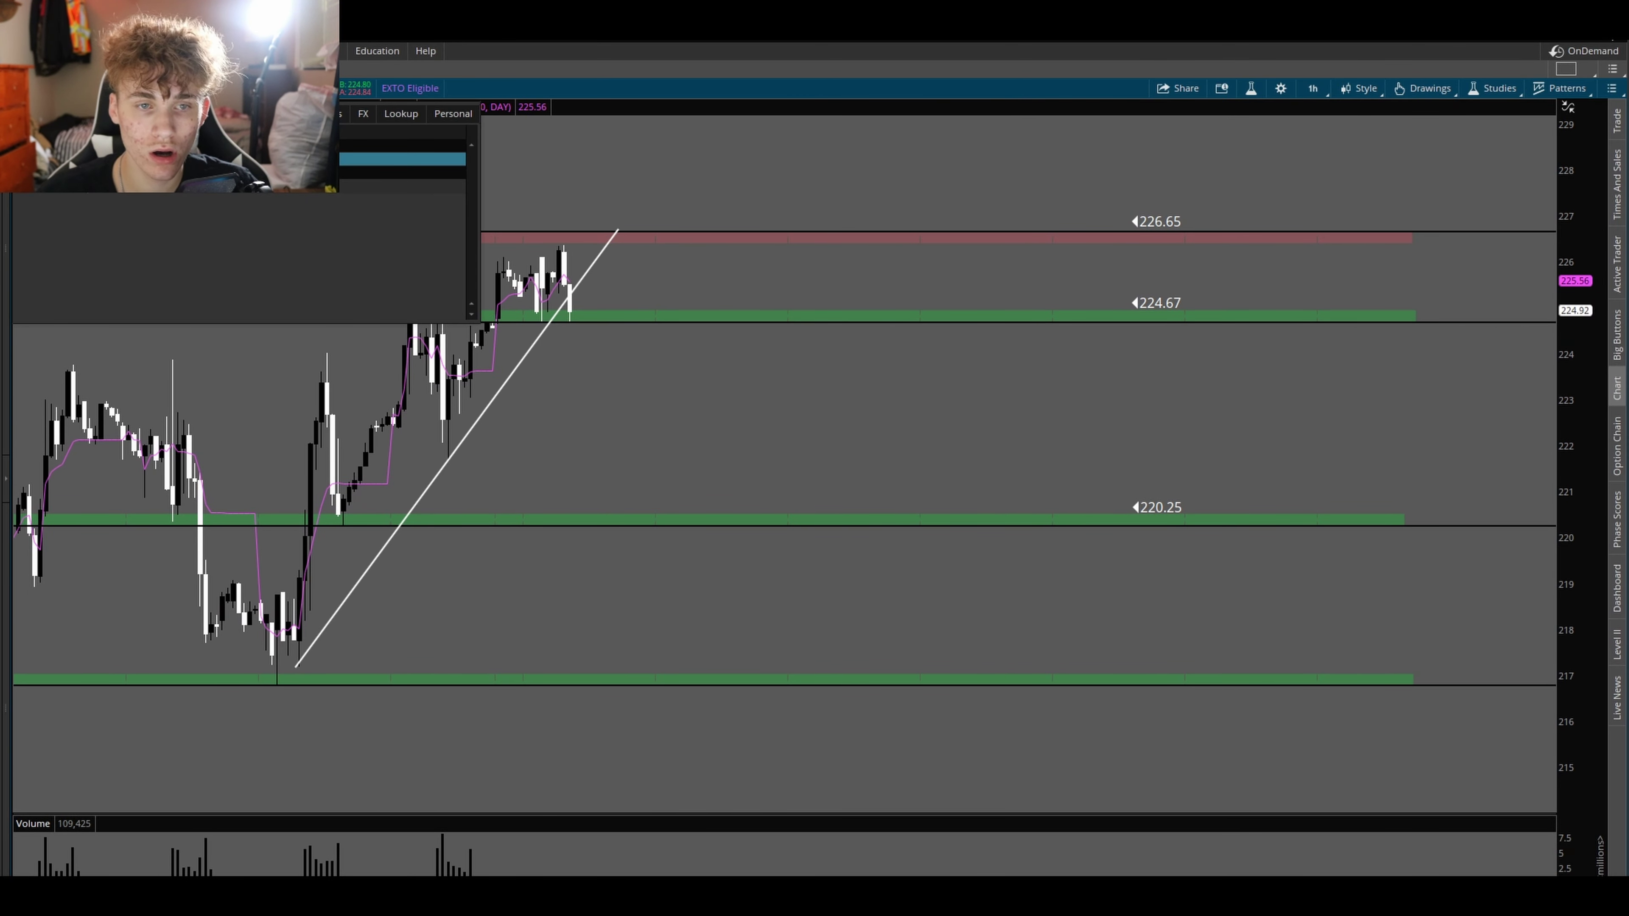
{"action": "type", "text": "MSFT"}
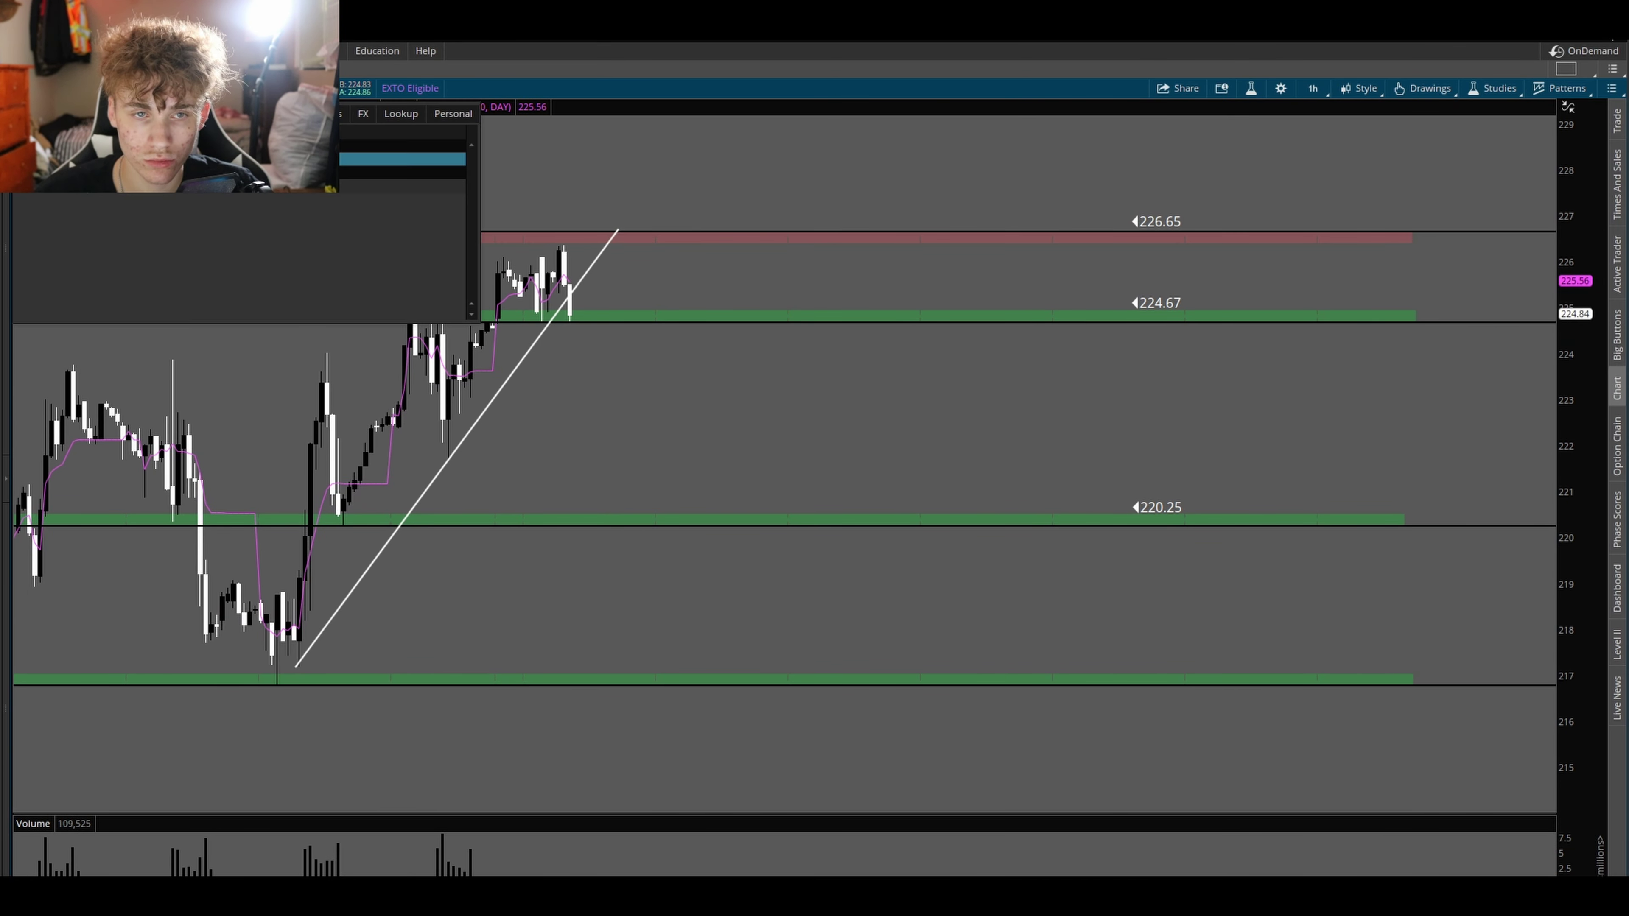
{"action": "key", "text": "Return"}
{"action": "left_click_drag", "start_coordinate": [1065, 429], "coordinate": [1163, 422]}
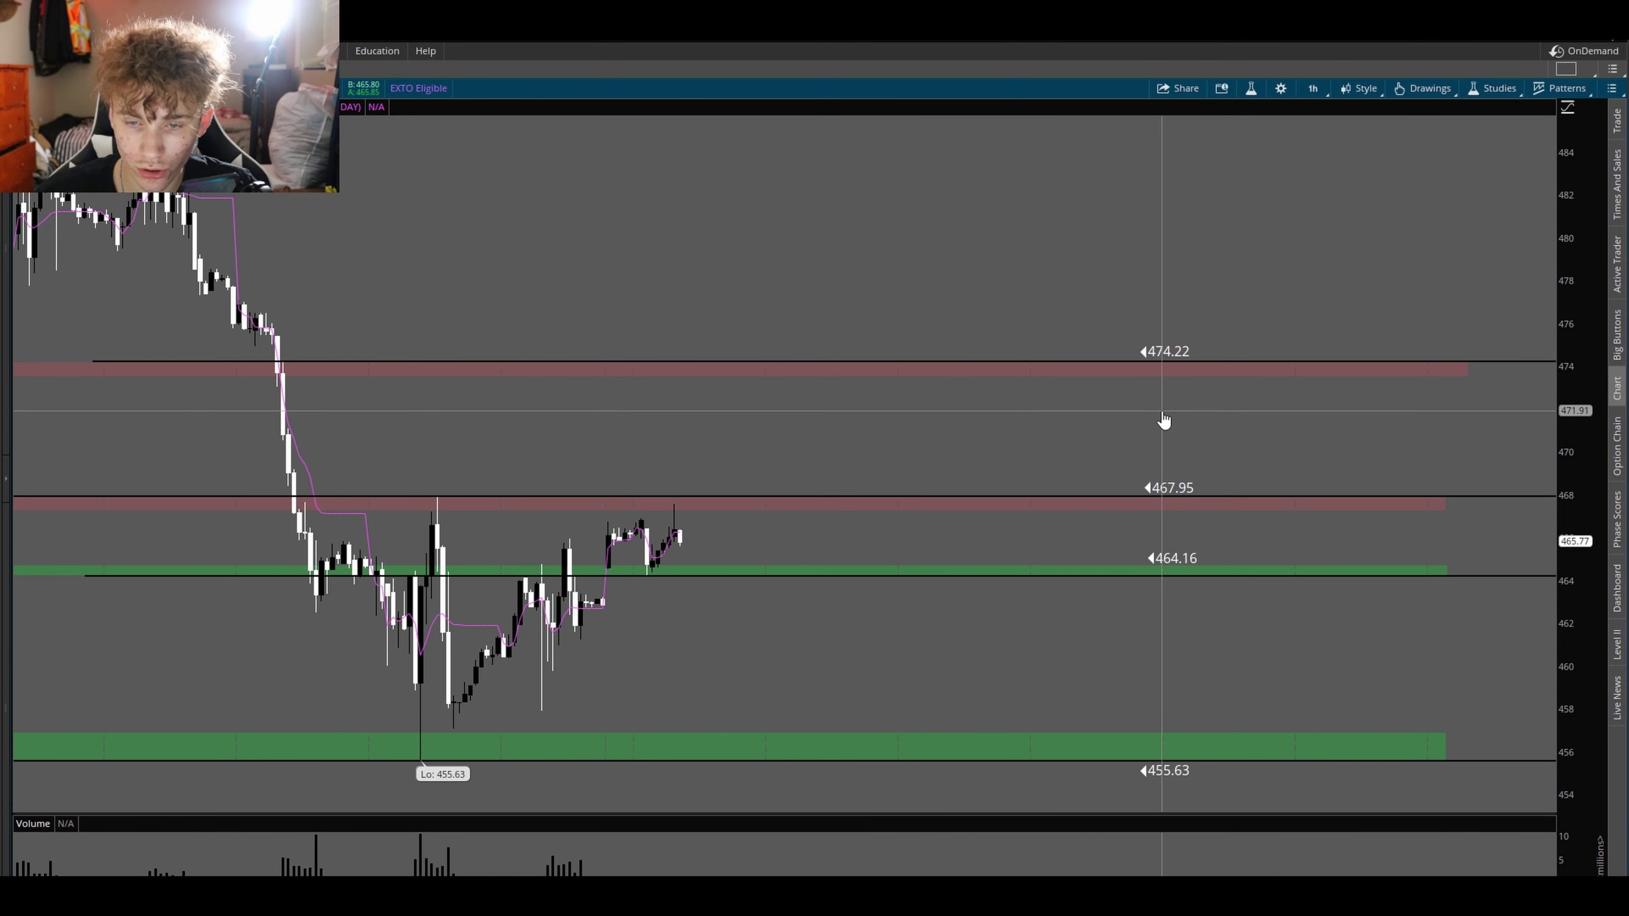
{"action": "left_click", "coordinate": [88, 107]}
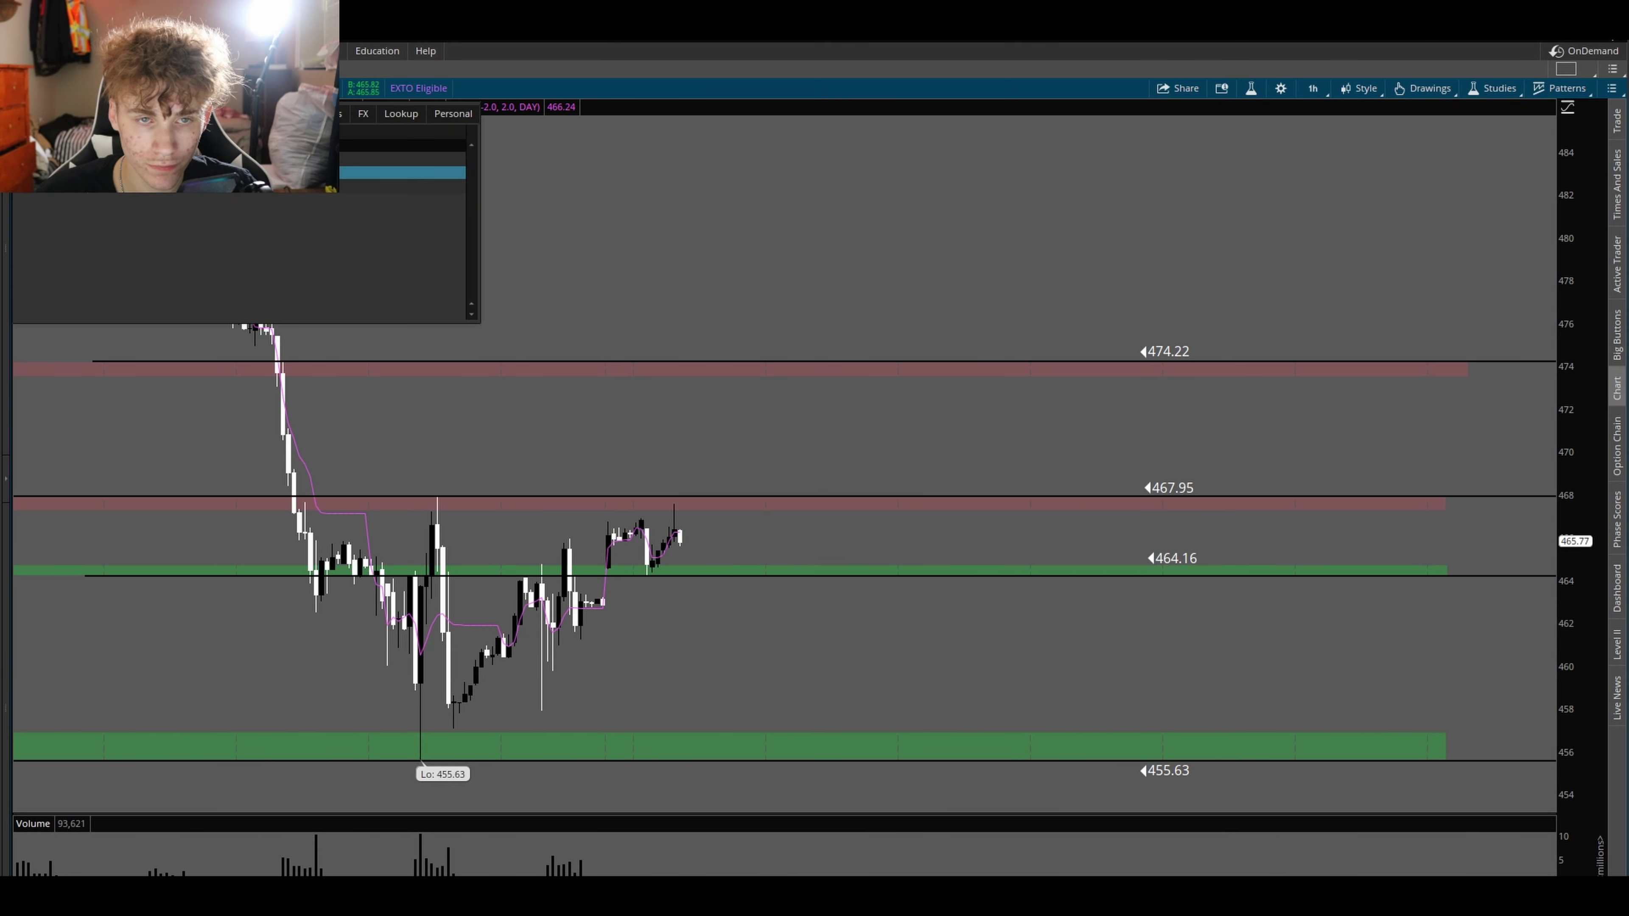
{"action": "left_click", "coordinate": [88, 191]}
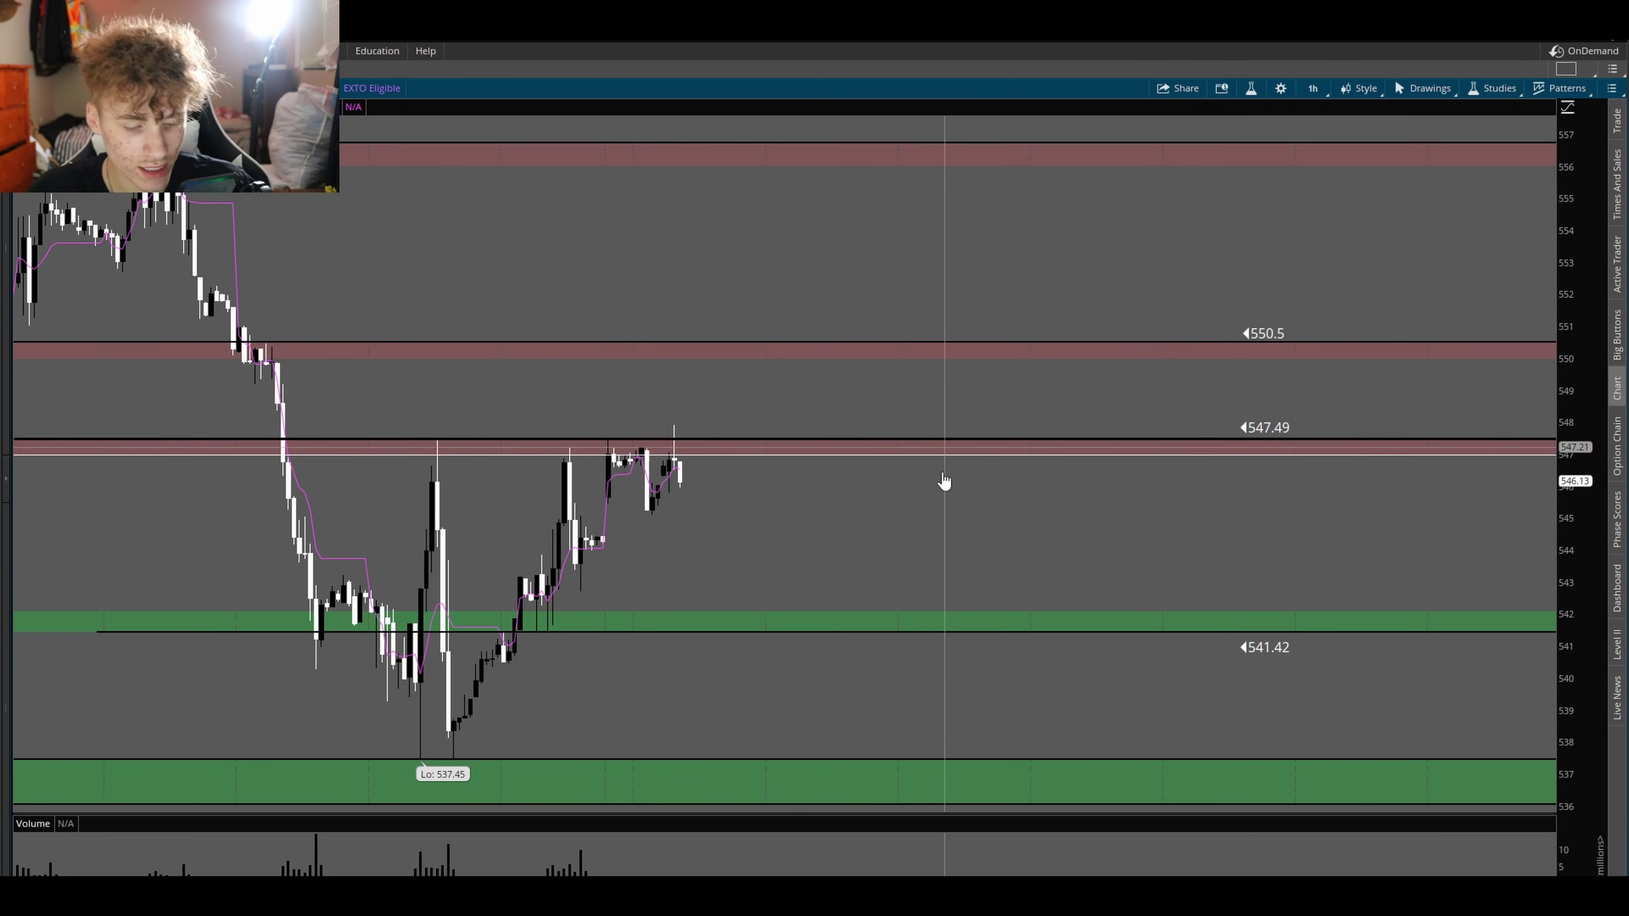
Step: Switch to Discord in full-window view and review the QQQ ideas channel's 7/25 trade alerts and 7/29 trading plan
{"action": "key", "text": "alt+Tab"}
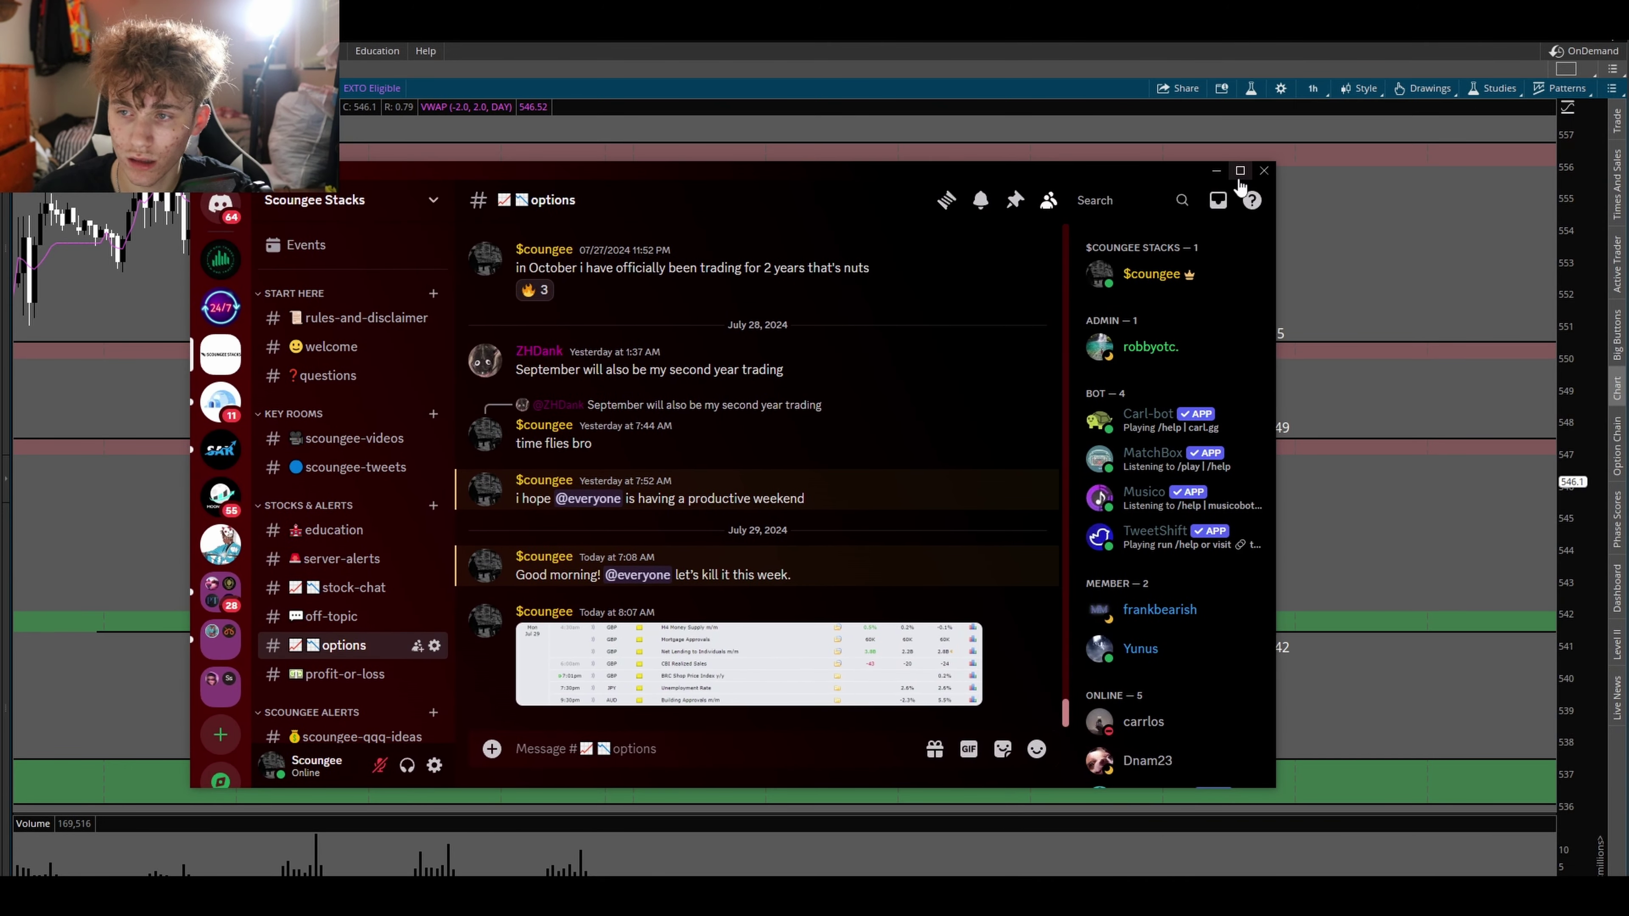
{"action": "left_click", "coordinate": [1239, 170]}
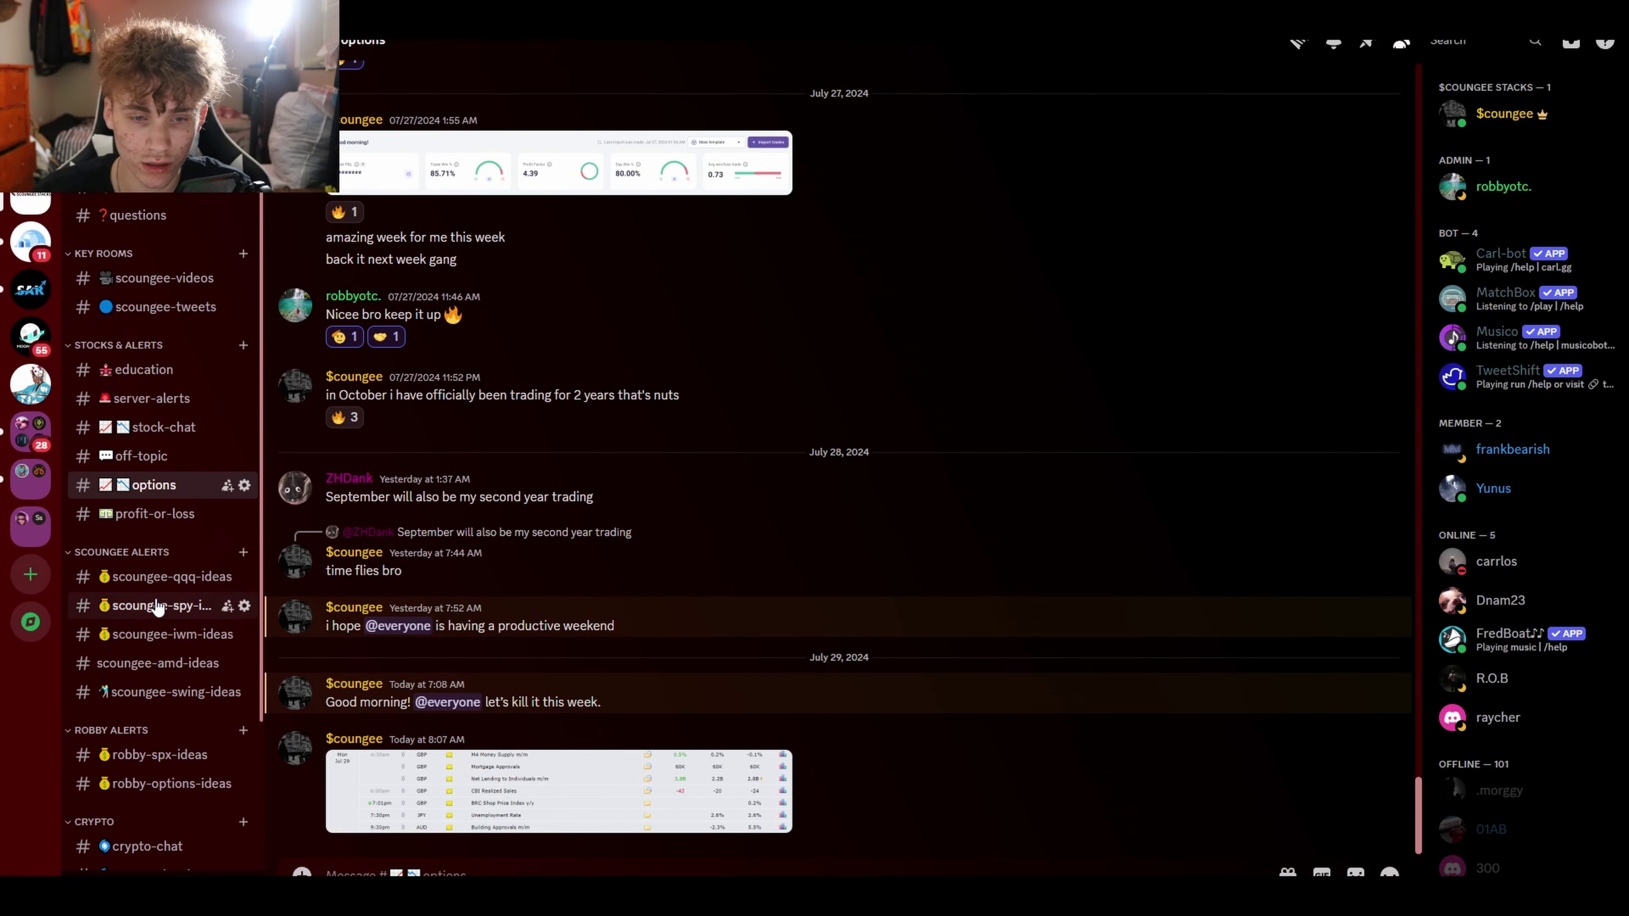
{"action": "left_click", "coordinate": [160, 576]}
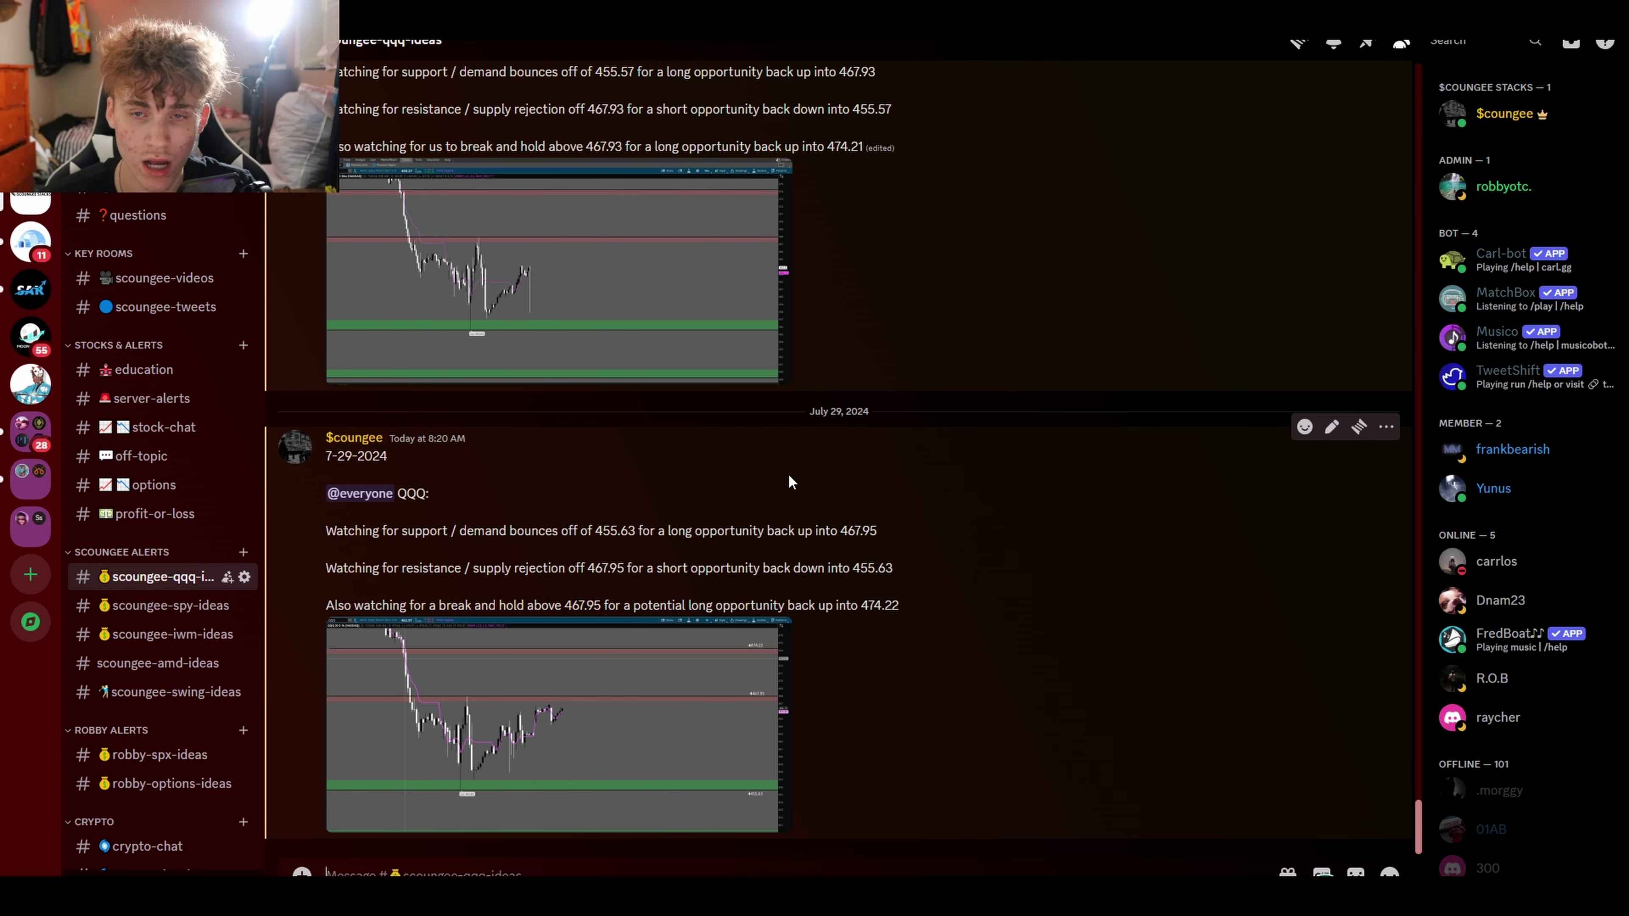
{"action": "scroll", "coordinate": [787, 488], "scroll_direction": "up", "scroll_amount": 10}
{"action": "scroll", "coordinate": [754, 517], "scroll_direction": "up", "scroll_amount": 3}
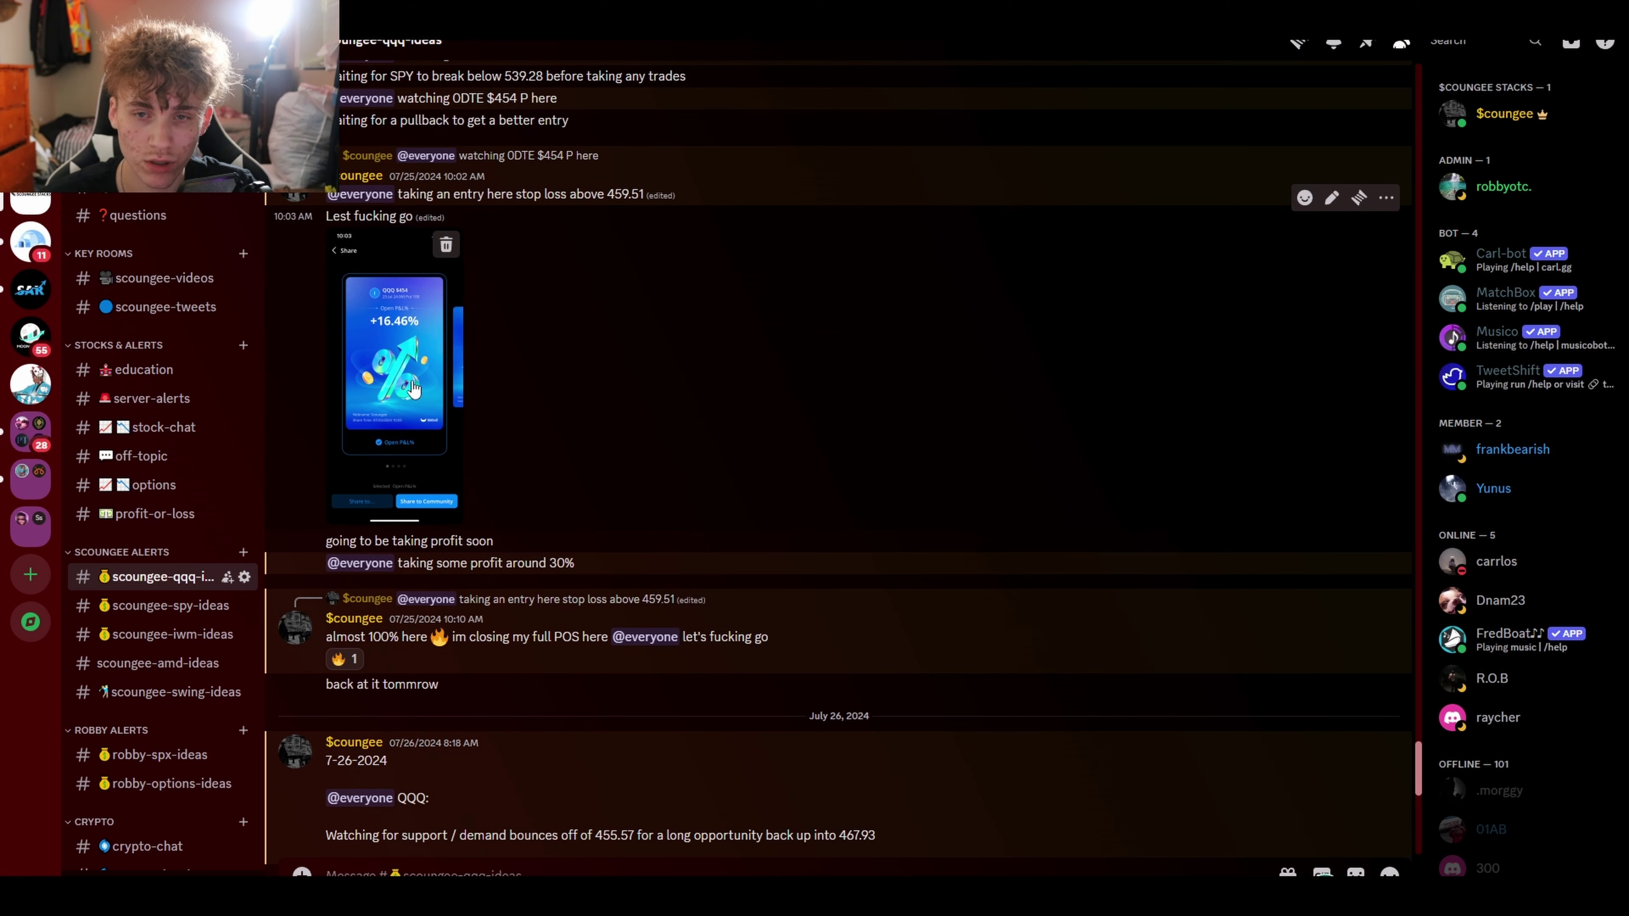
{"action": "scroll", "coordinate": [586, 321], "scroll_direction": "up", "scroll_amount": 2}
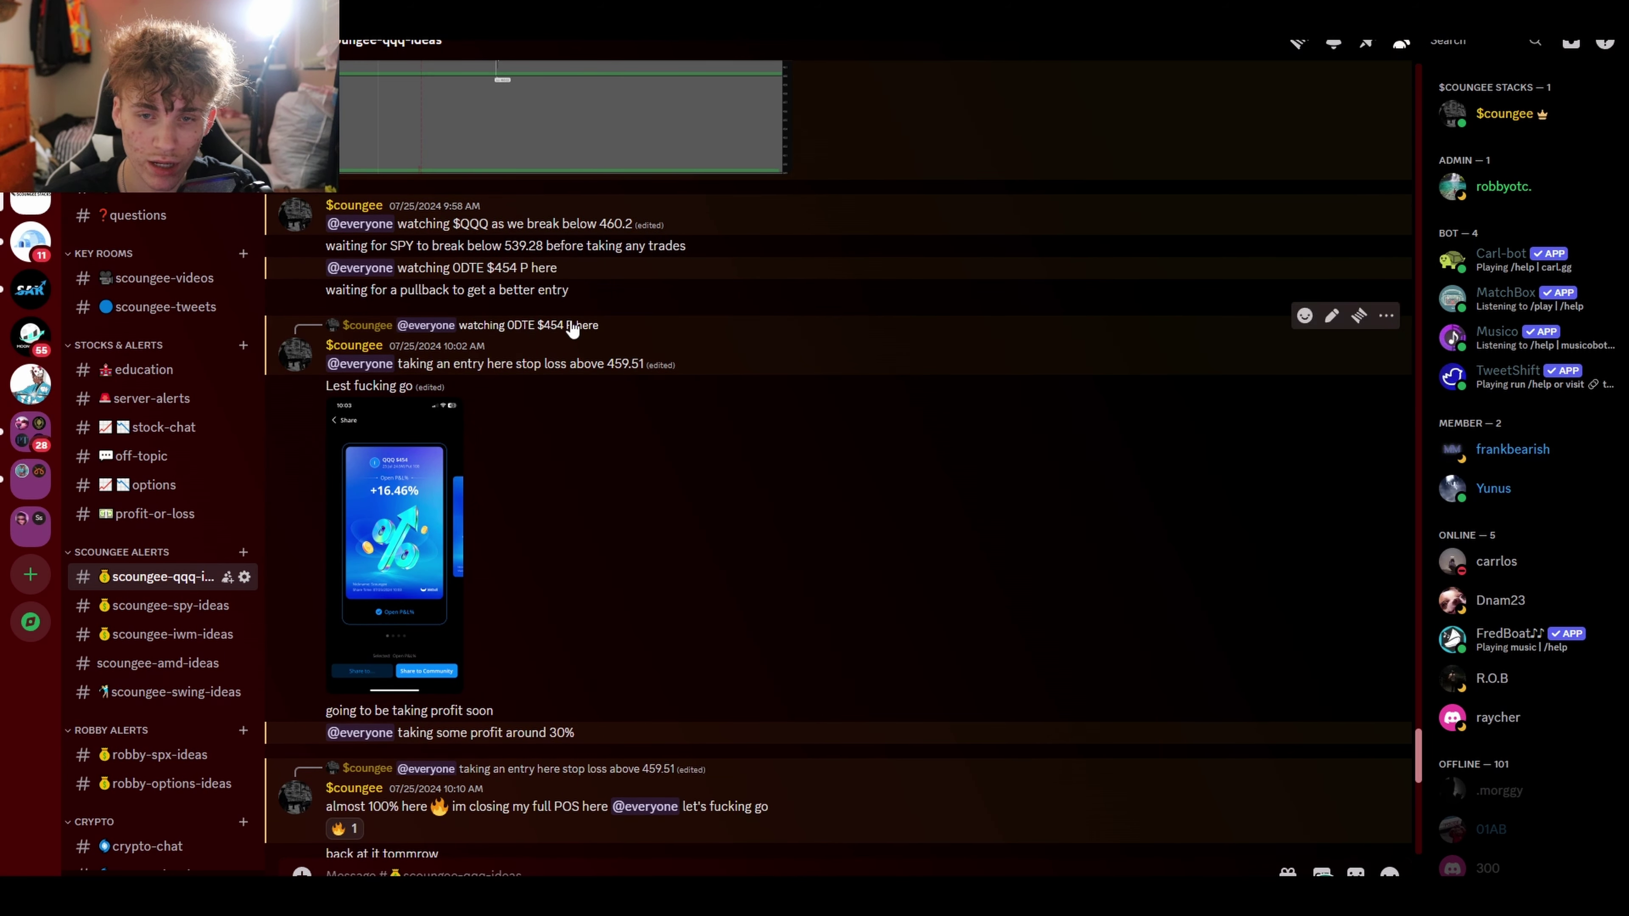
{"action": "scroll", "coordinate": [1182, 435], "scroll_direction": "down", "scroll_amount": 15}
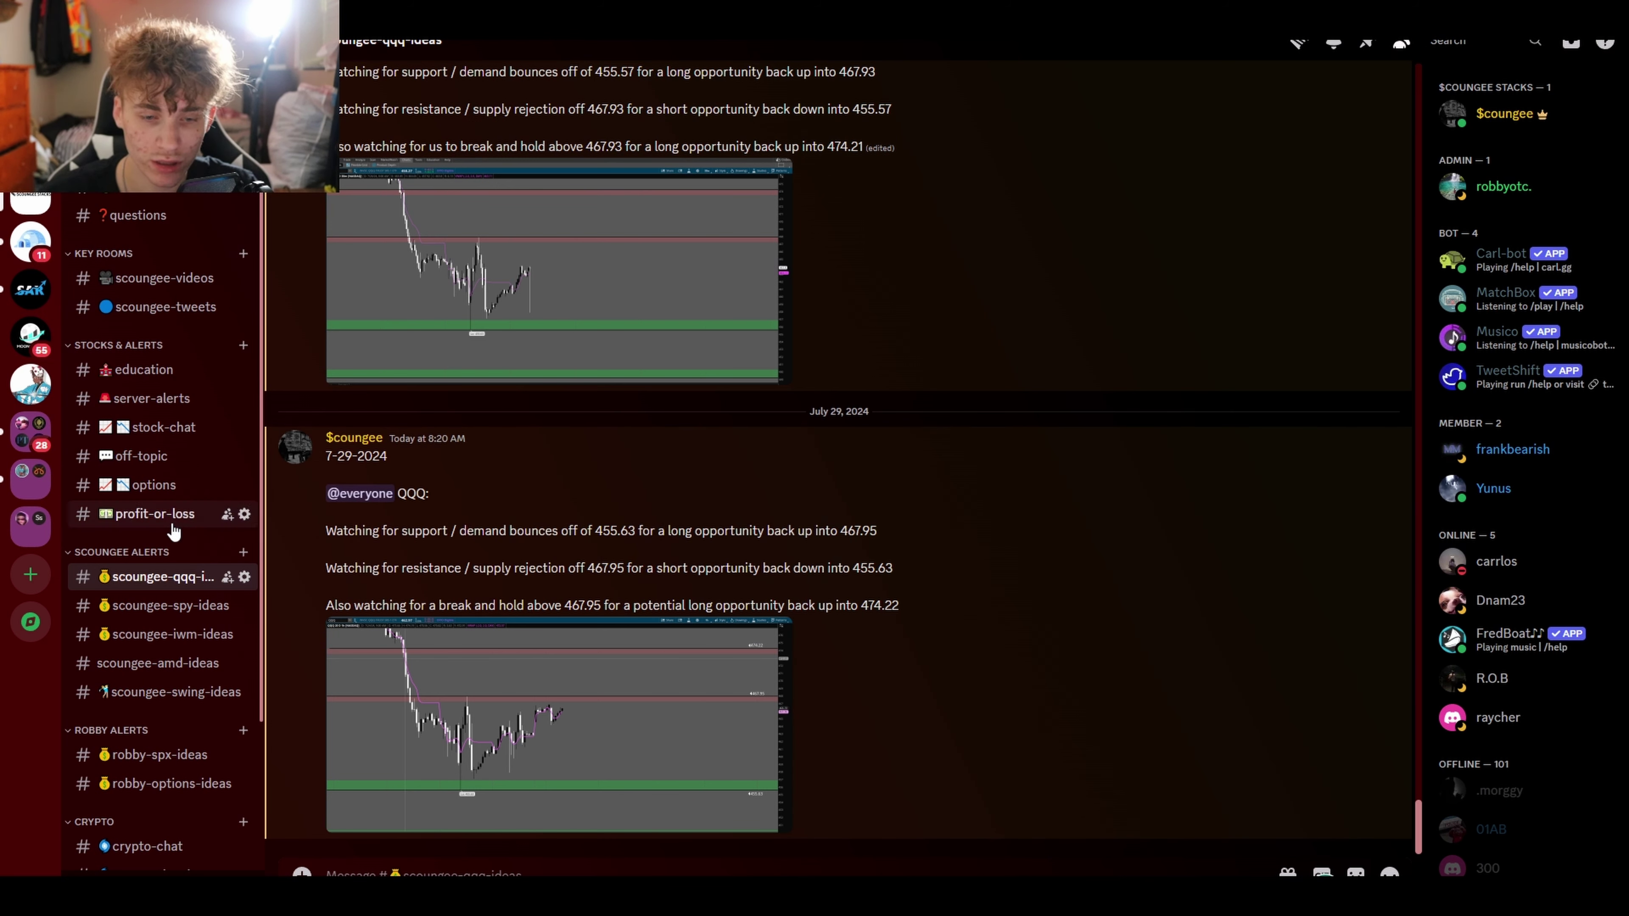
{"action": "scroll", "coordinate": [182, 513], "scroll_direction": "down", "scroll_amount": 3}
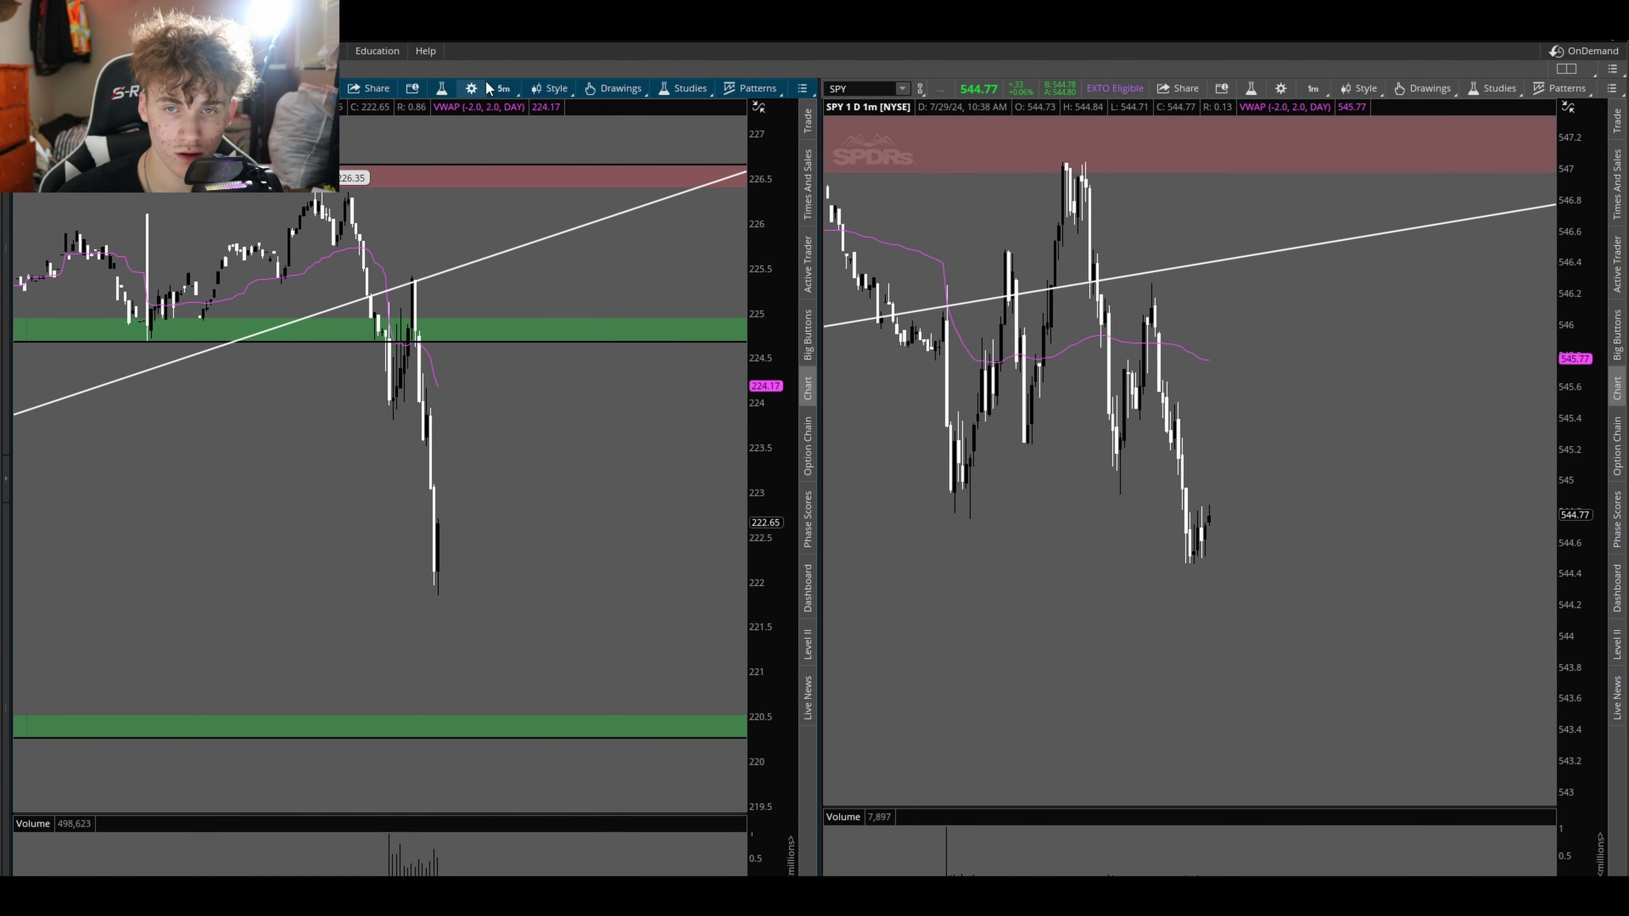
Step: Set the IWM chart to the 1 D : 1m time frame, checking the 5 D : 15m view in between
{"action": "left_click", "coordinate": [503, 88]}
{"action": "left_click", "coordinate": [463, 162]}
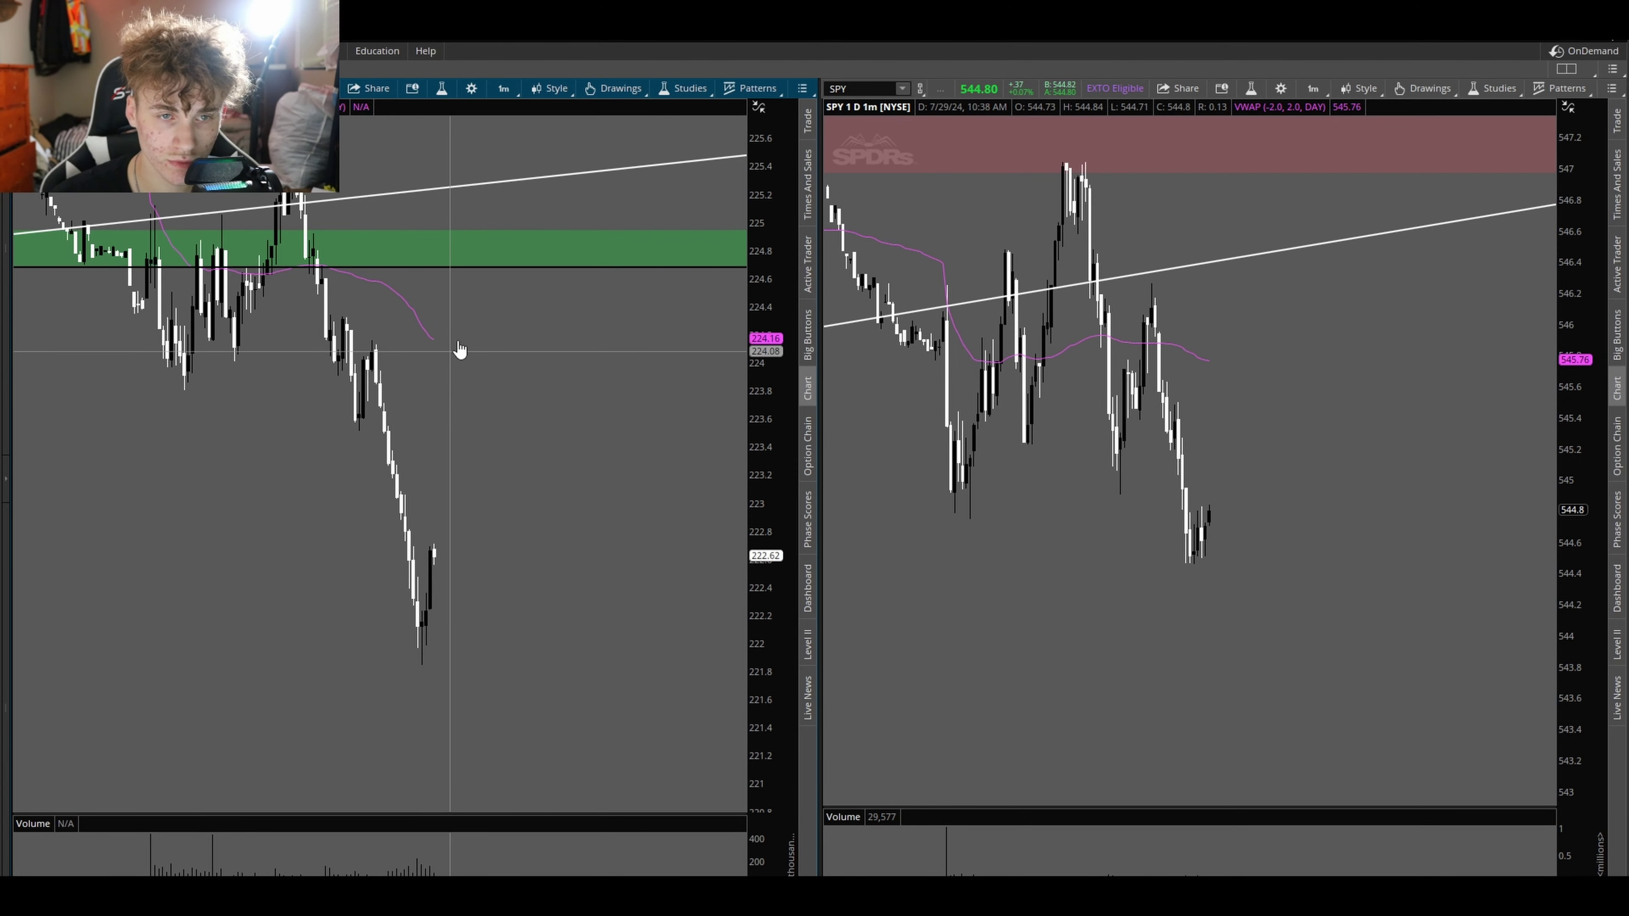
{"action": "left_click", "coordinate": [512, 98]}
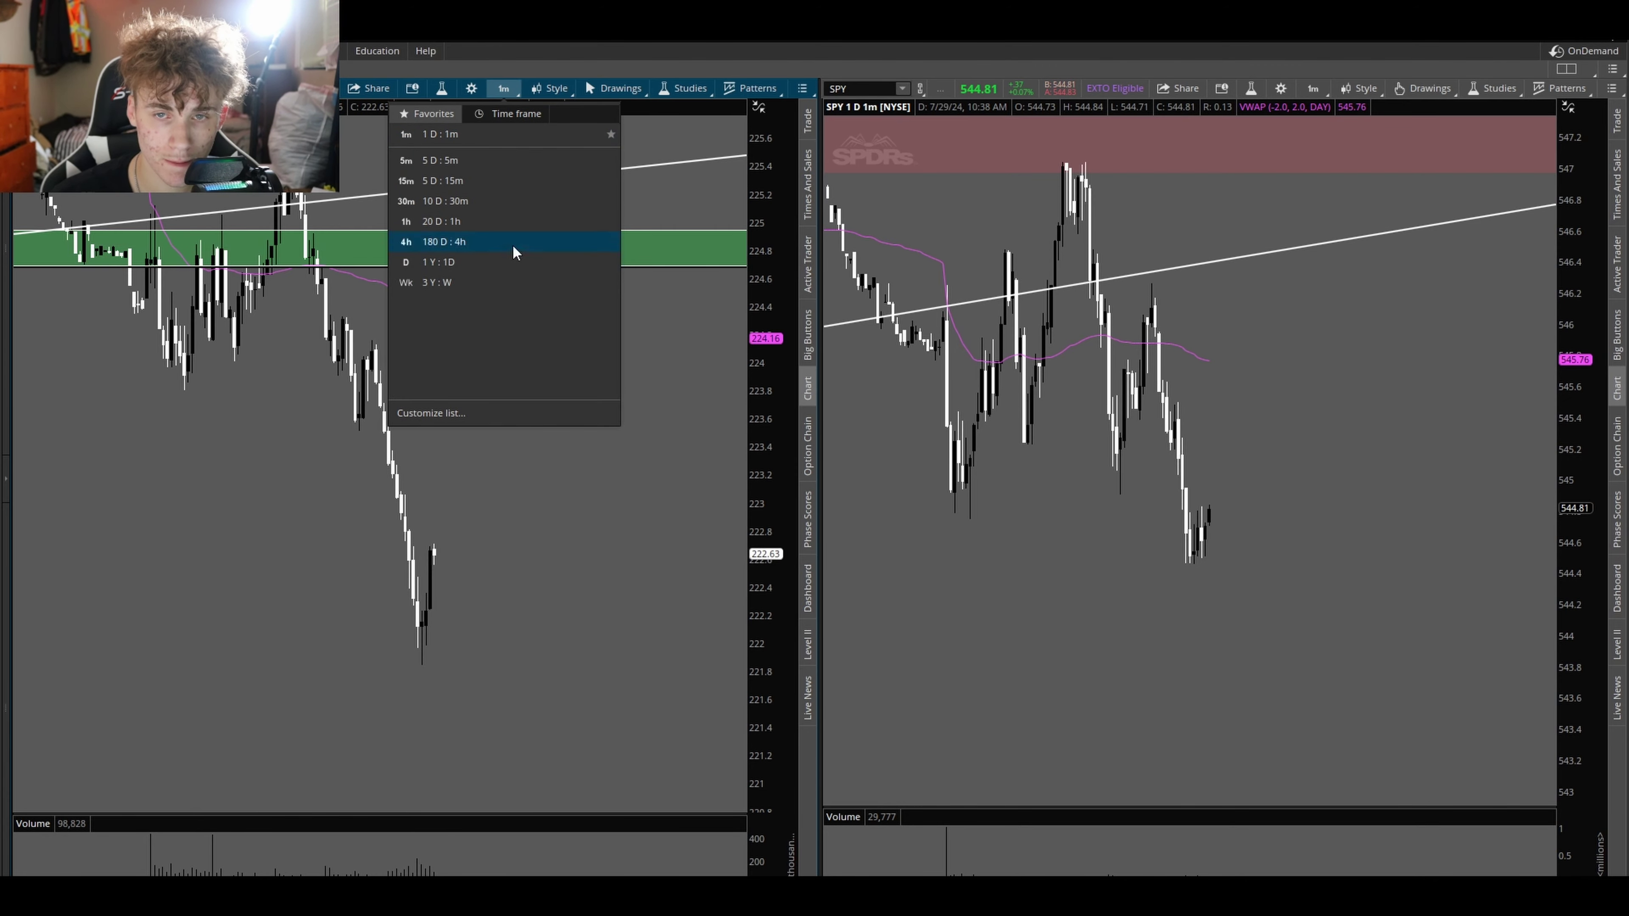
{"action": "left_click", "coordinate": [462, 186]}
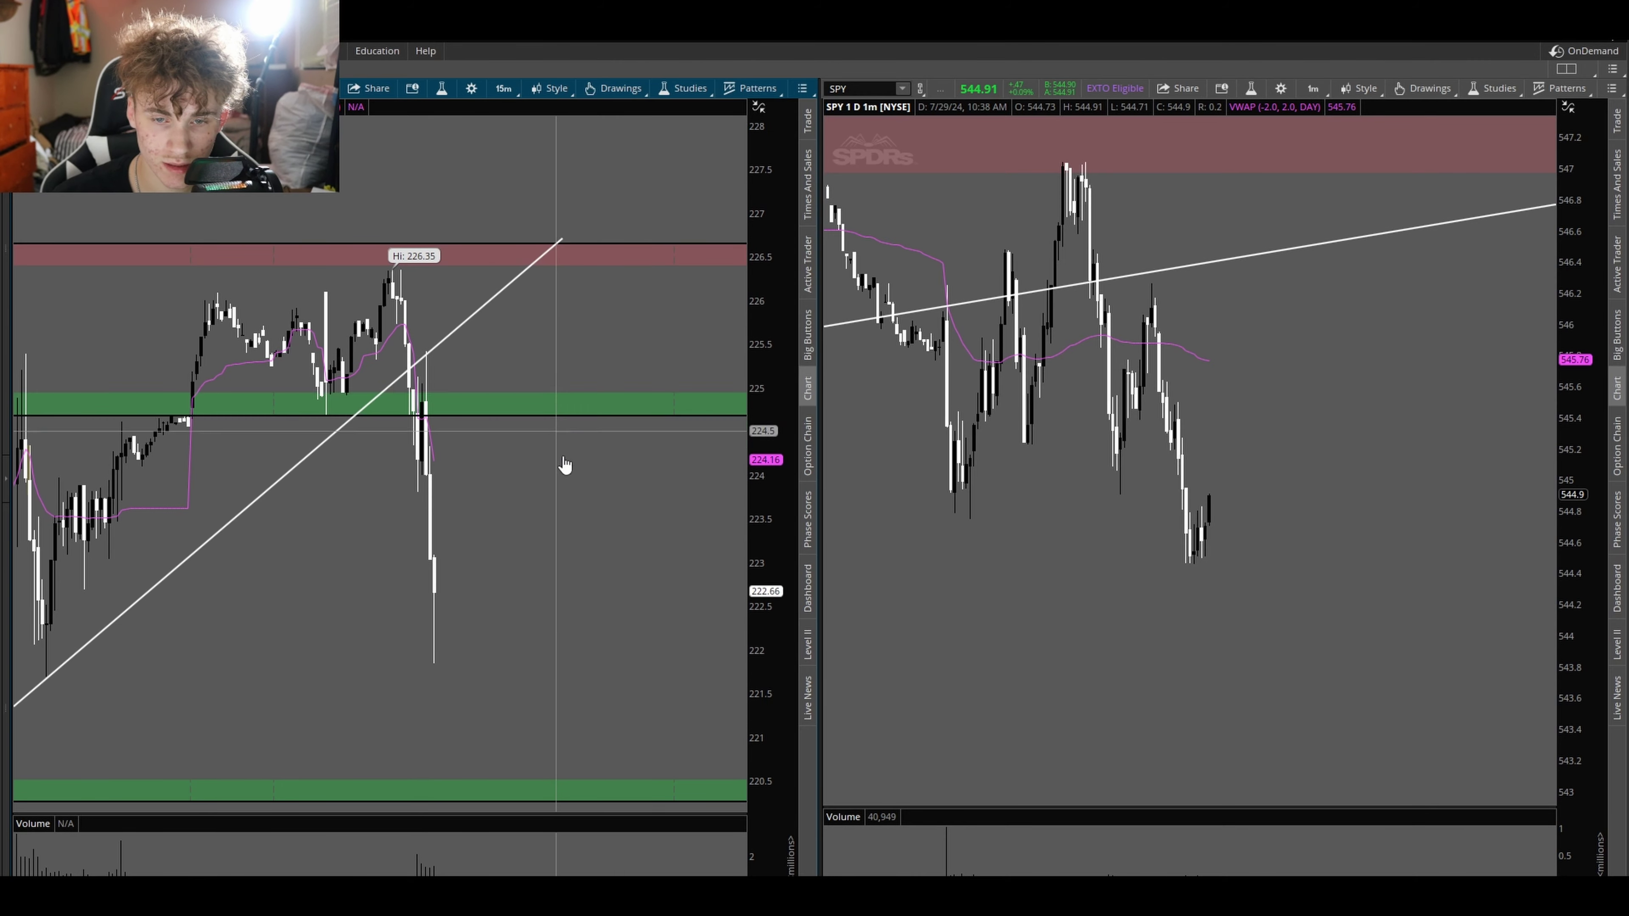
{"action": "left_click", "coordinate": [505, 90]}
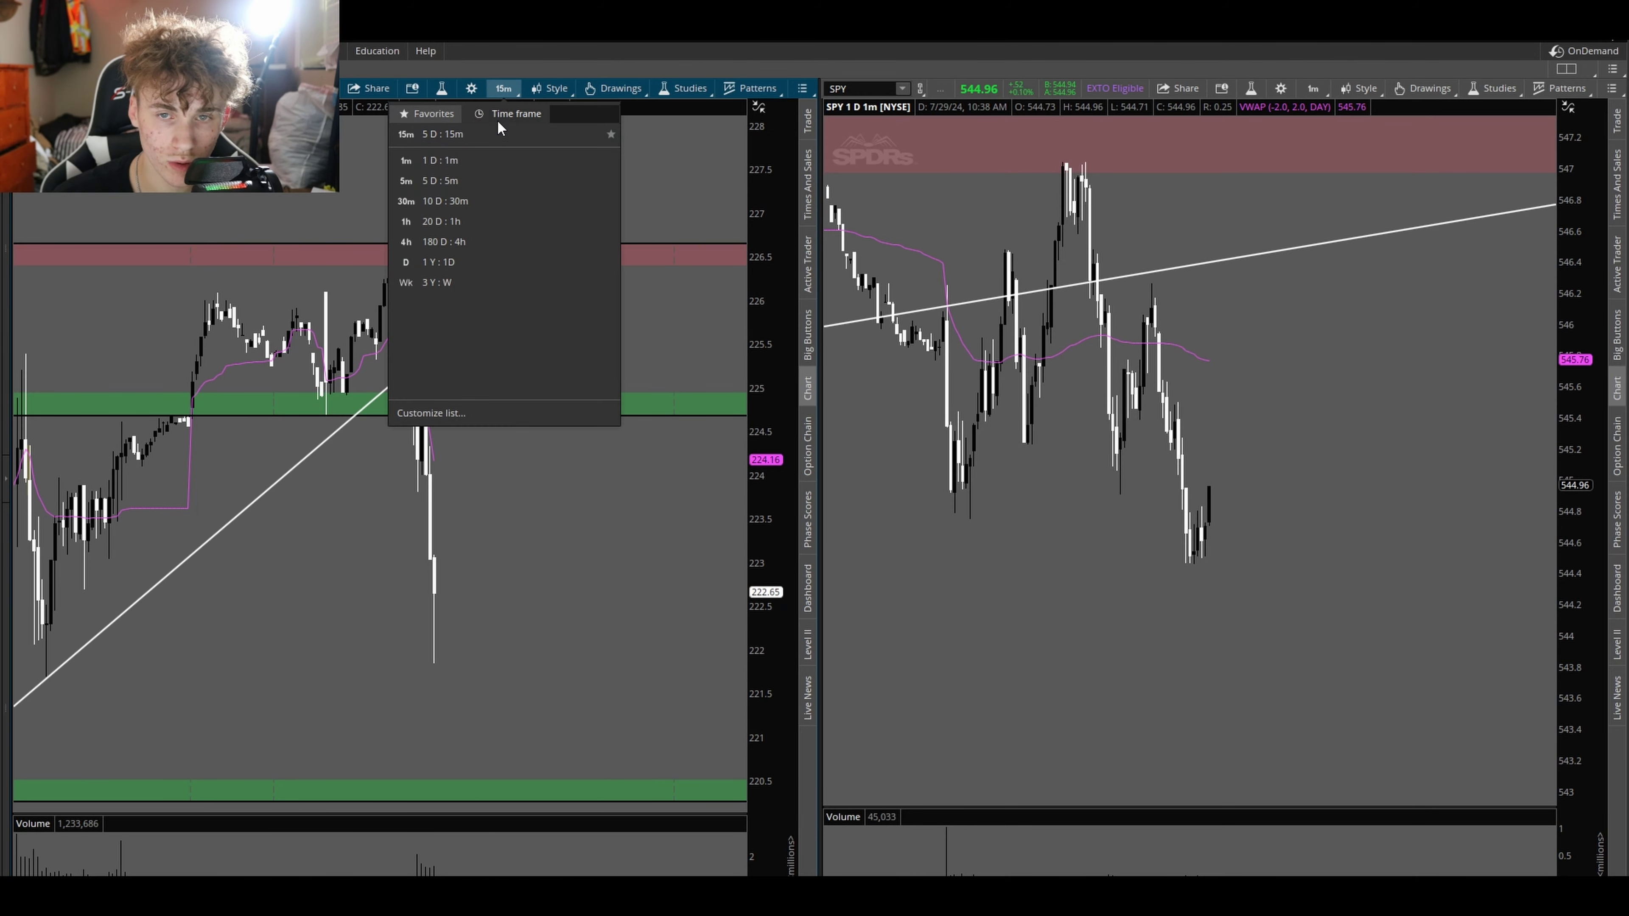
{"action": "left_click", "coordinate": [501, 160]}
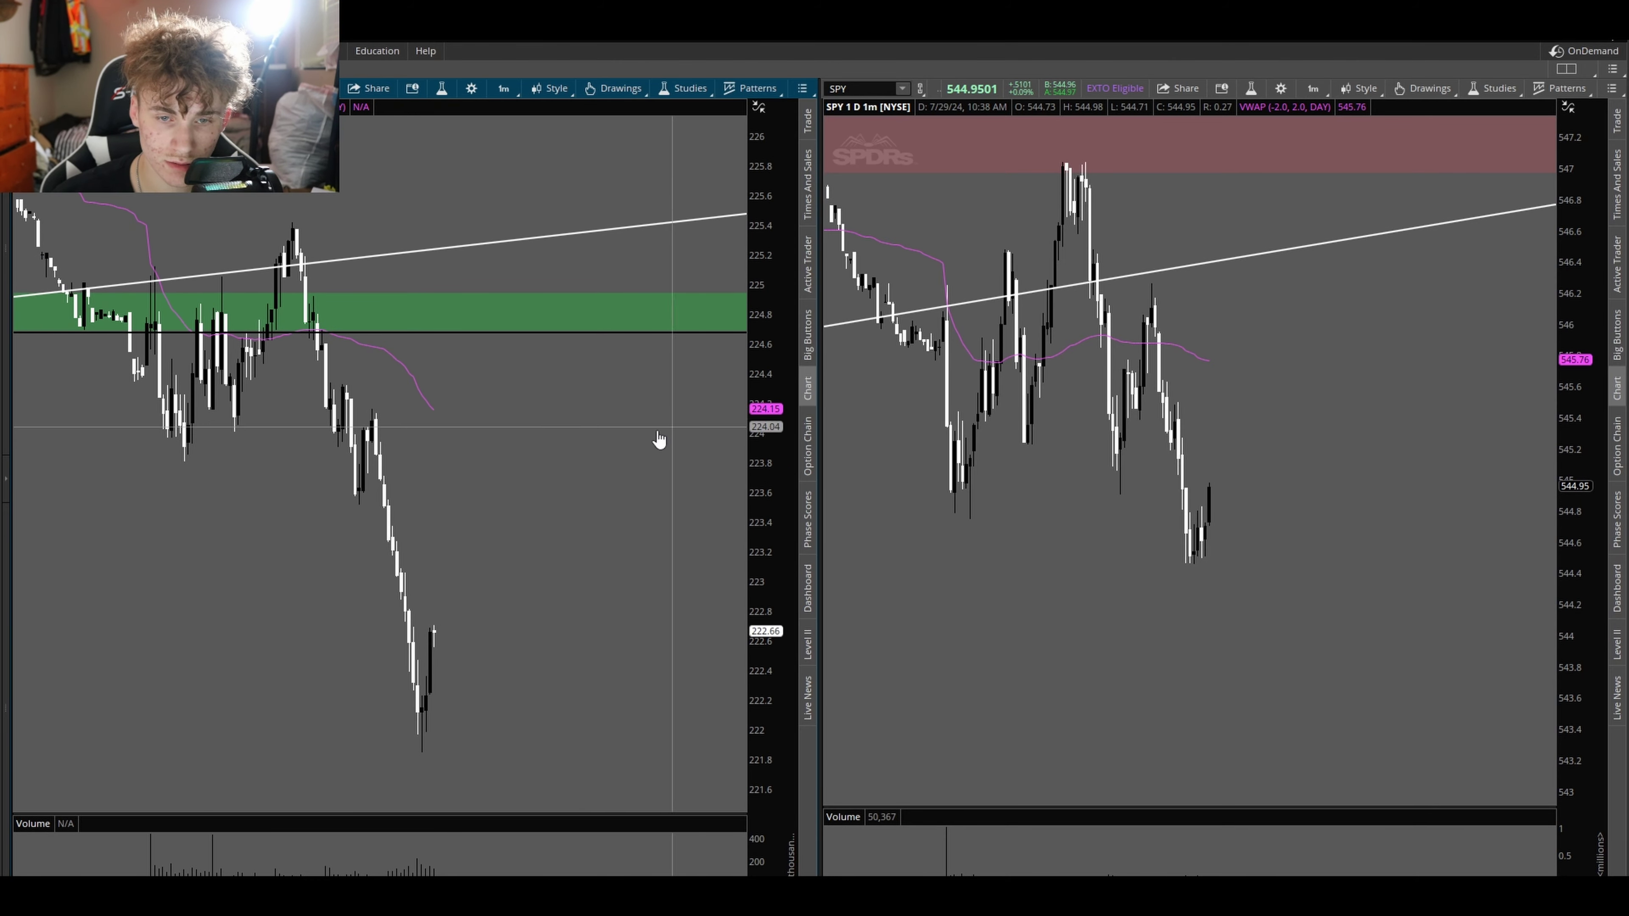
Step: Draw a trendline on the 1-minute IWM chart along the sell-off, from about 225.4 down to about 222.6
{"action": "middle_click", "coordinate": [667, 629]}
{"action": "left_click", "coordinate": [699, 565]}
{"action": "left_click", "coordinate": [331, 209]}
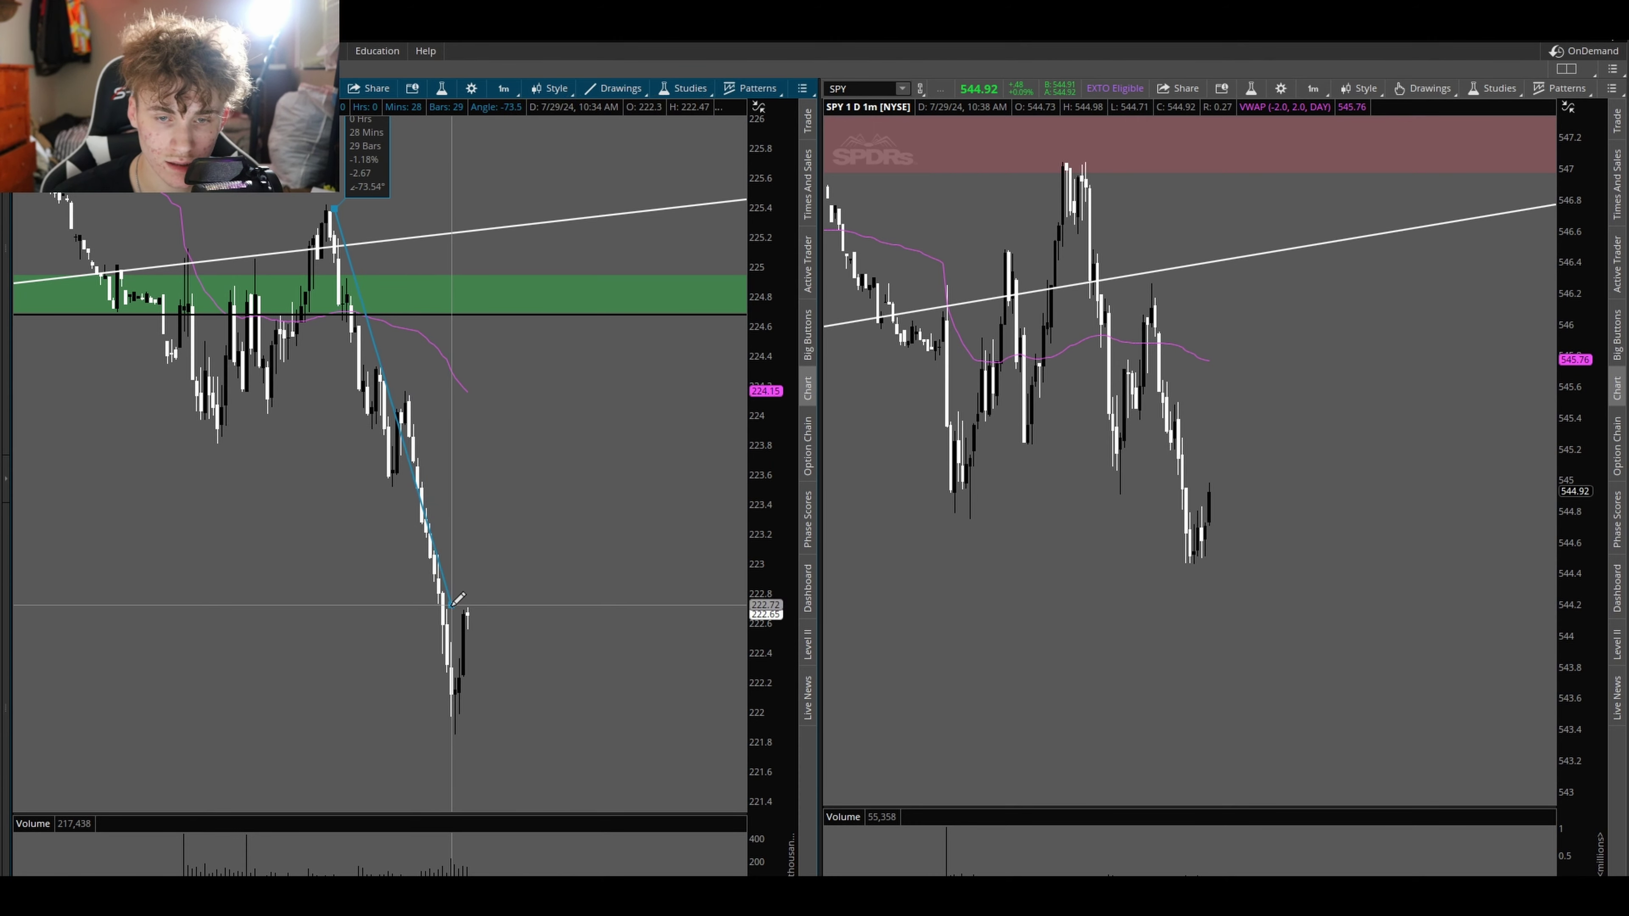
{"action": "left_click", "coordinate": [453, 631]}
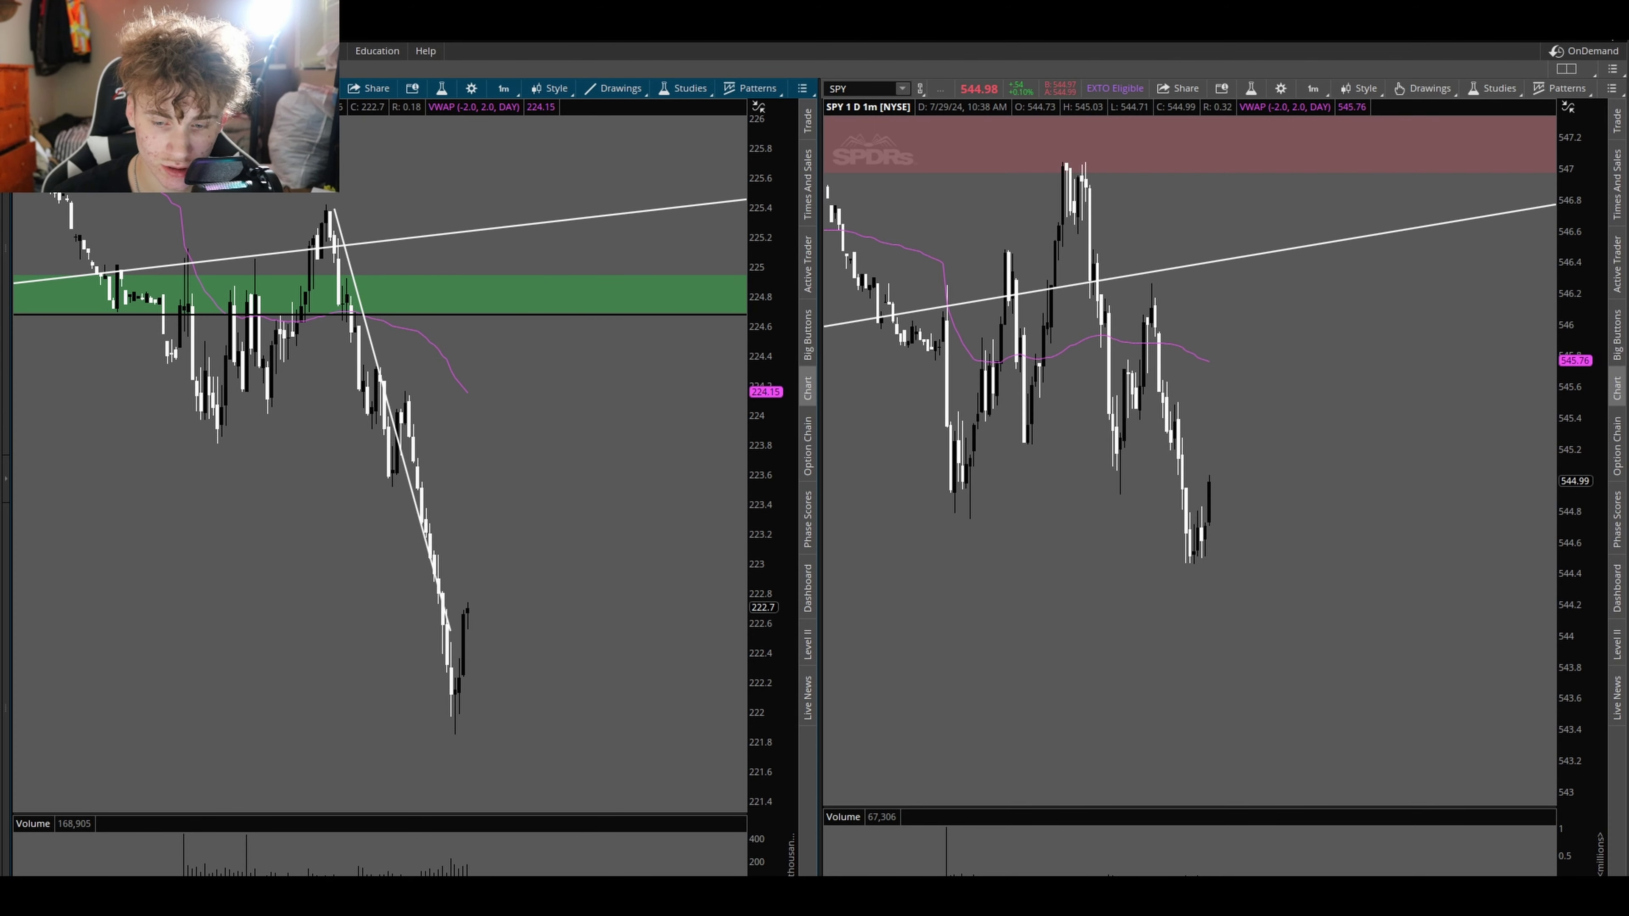
{"action": "left_click", "coordinate": [696, 819]}
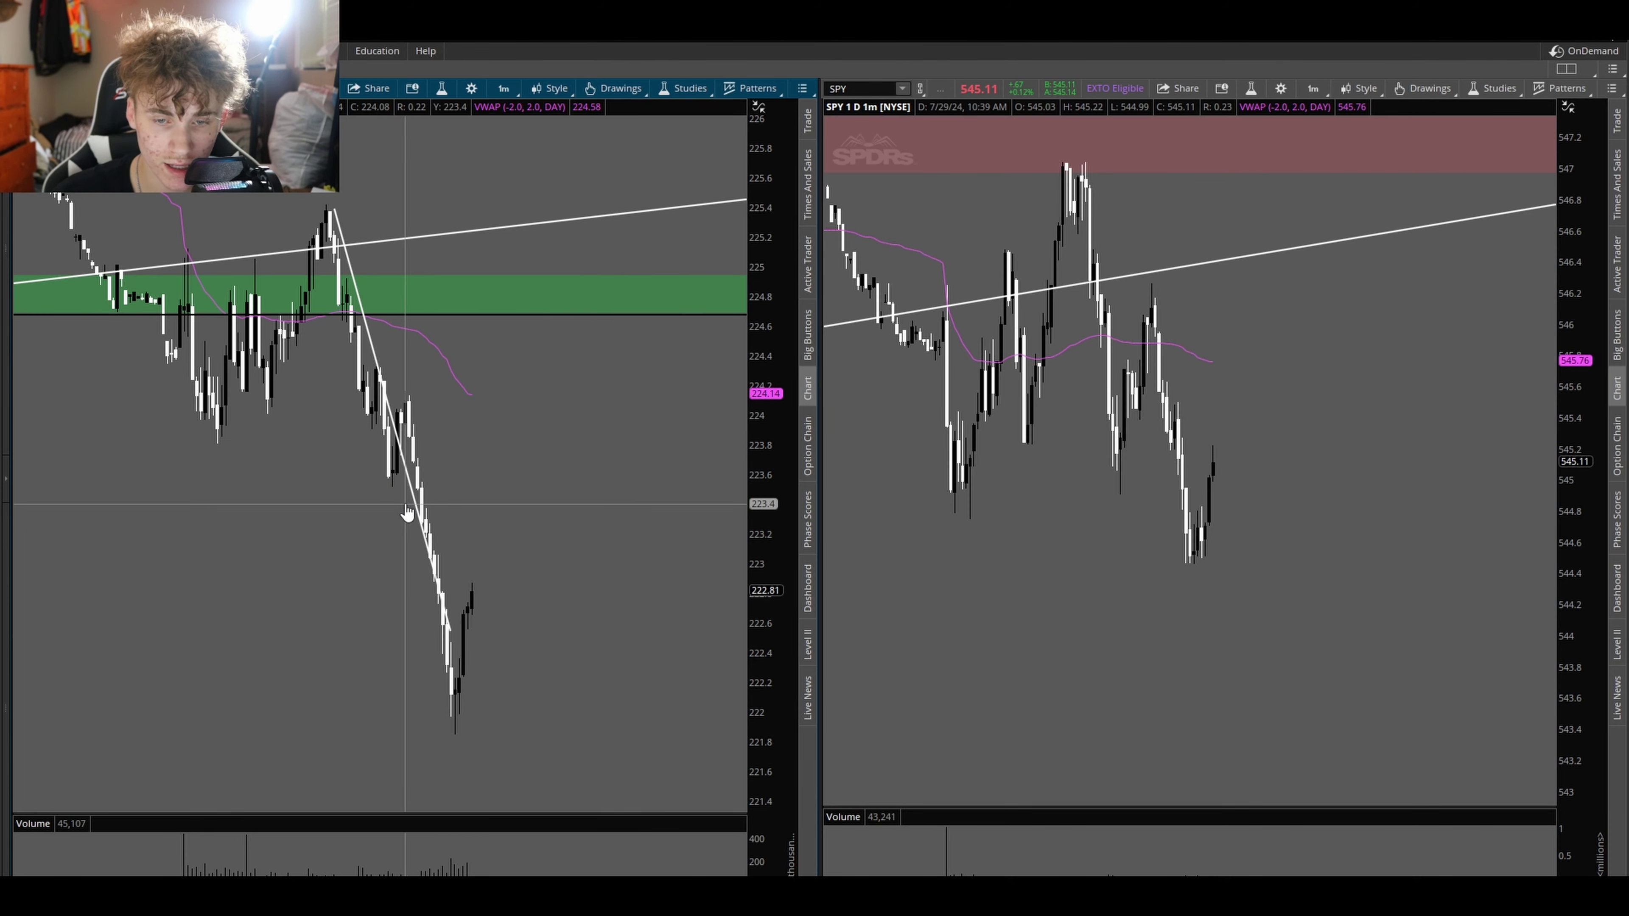
Step: Remove the steep trendline along the sell-off from the IWM chart
{"action": "right_click", "coordinate": [411, 487]}
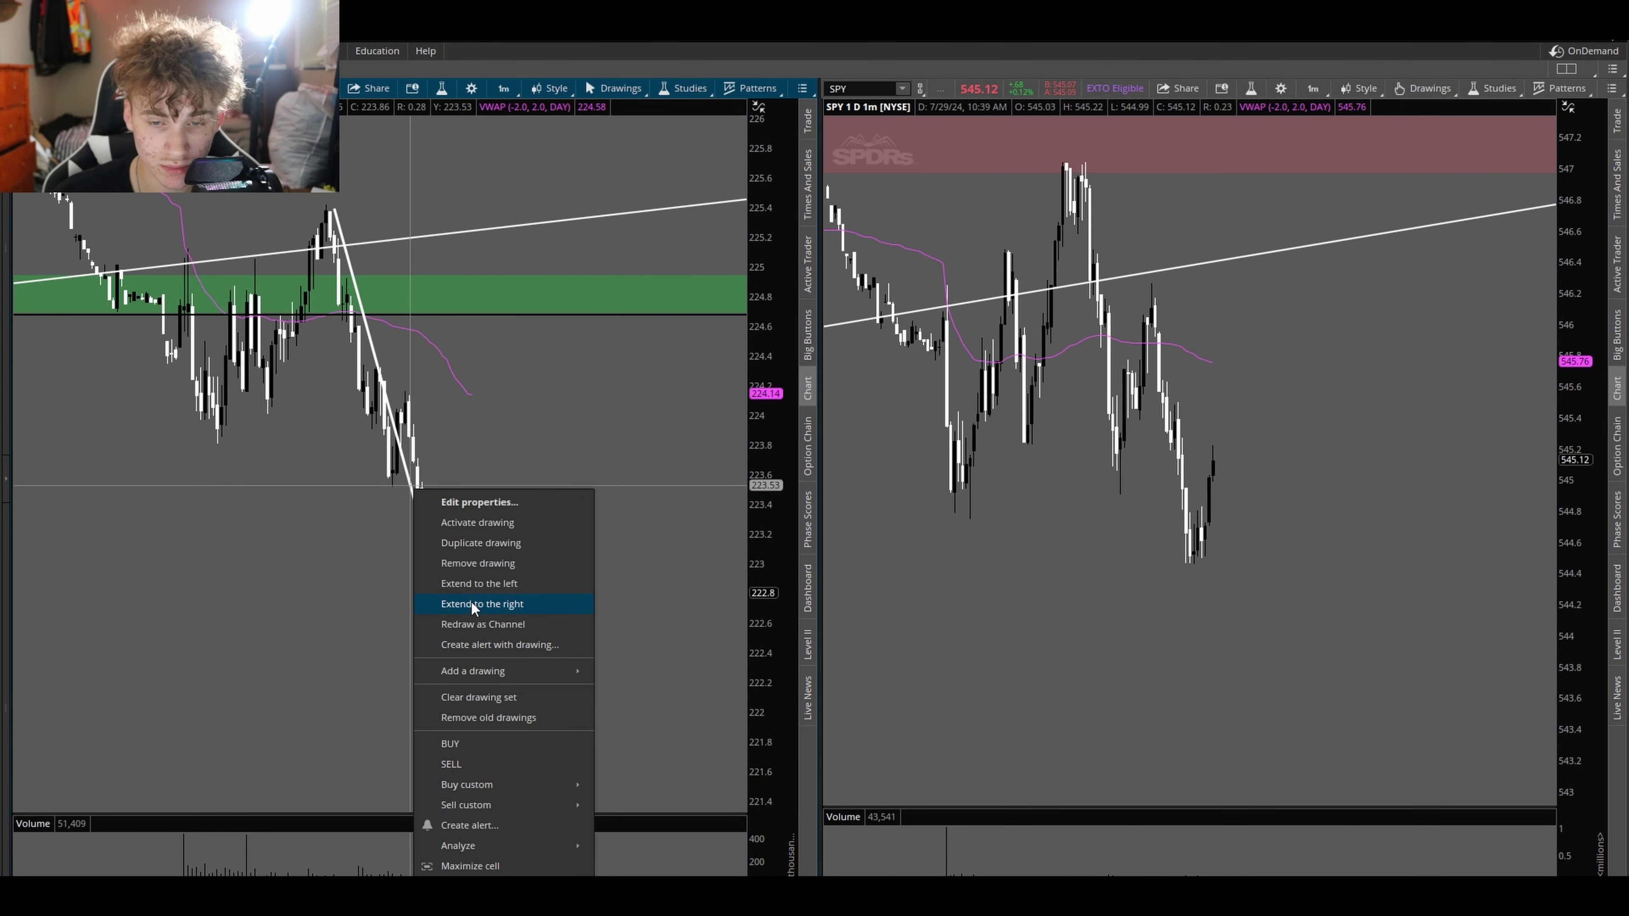
{"action": "left_click", "coordinate": [468, 563]}
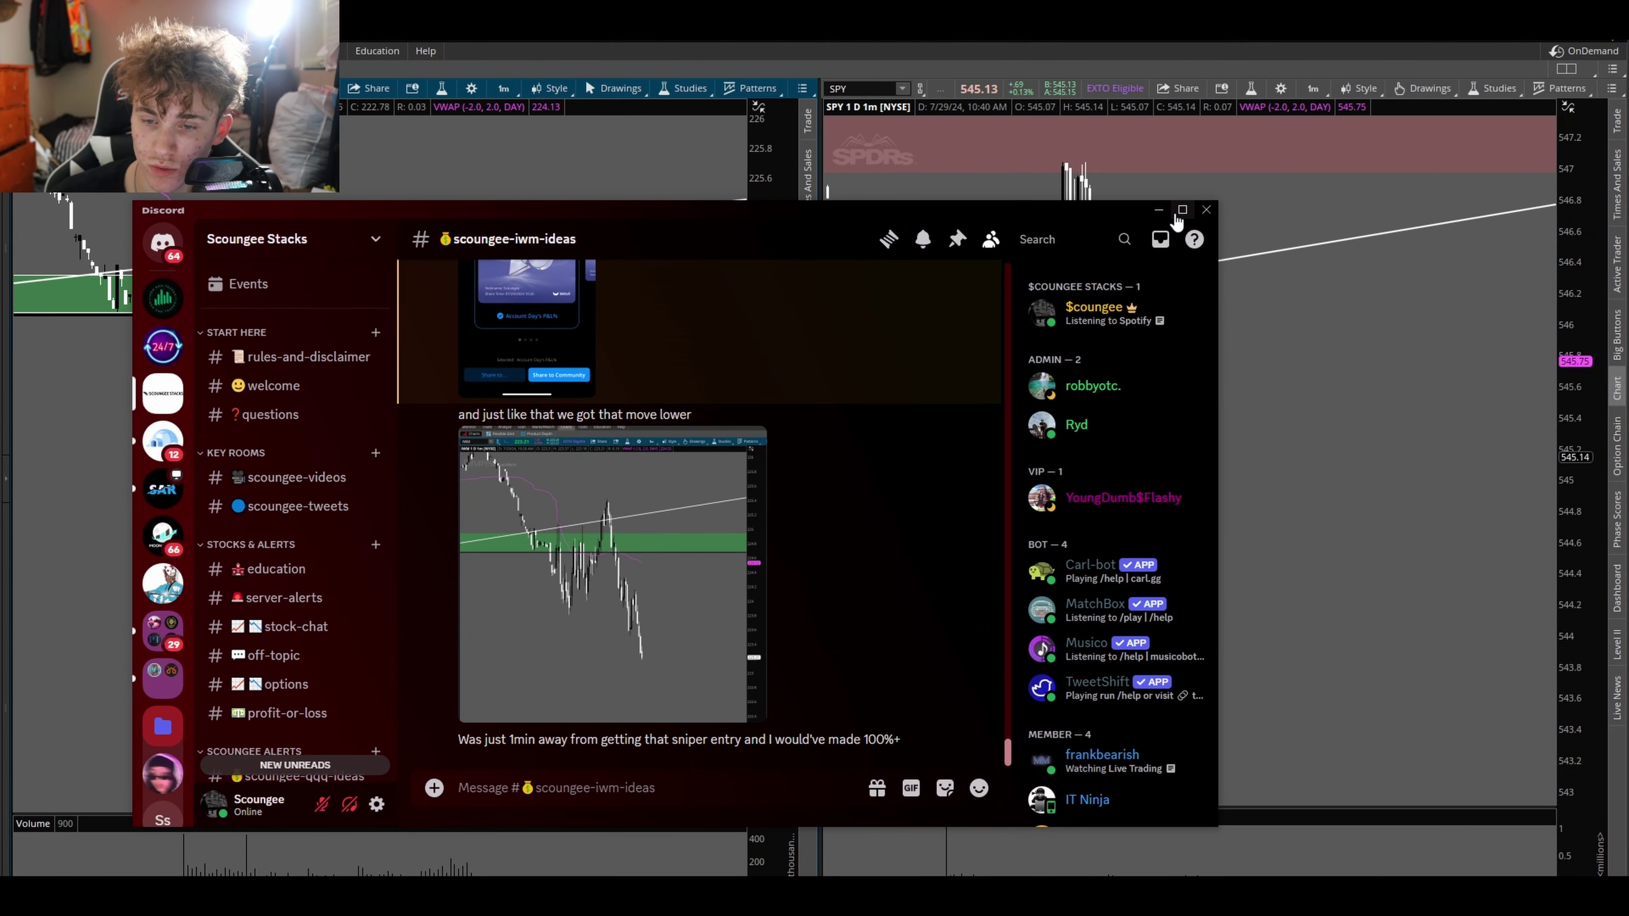
Step: Review the July 29 posts in Discord's IWM ideas channel in full-window view, and return to the IWM and SPY charts
{"action": "left_click", "coordinate": [1175, 221]}
{"action": "scroll", "coordinate": [900, 494], "scroll_direction": "up", "scroll_amount": 5}
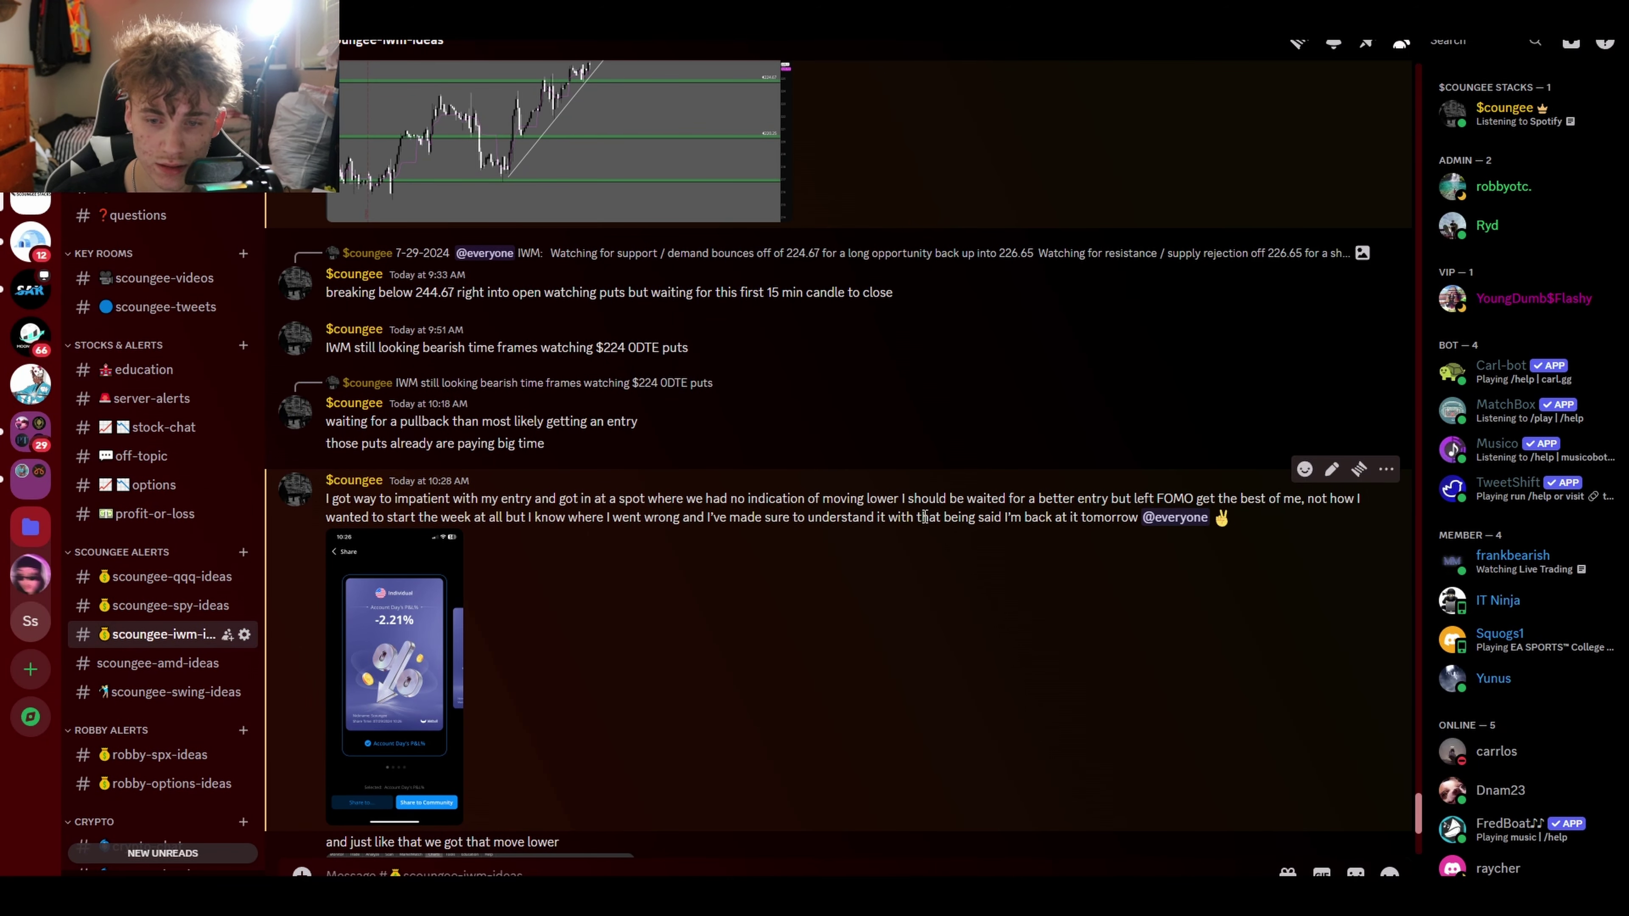
{"action": "scroll", "coordinate": [861, 467], "scroll_direction": "down", "scroll_amount": 5}
{"action": "key", "text": "super+Down"}
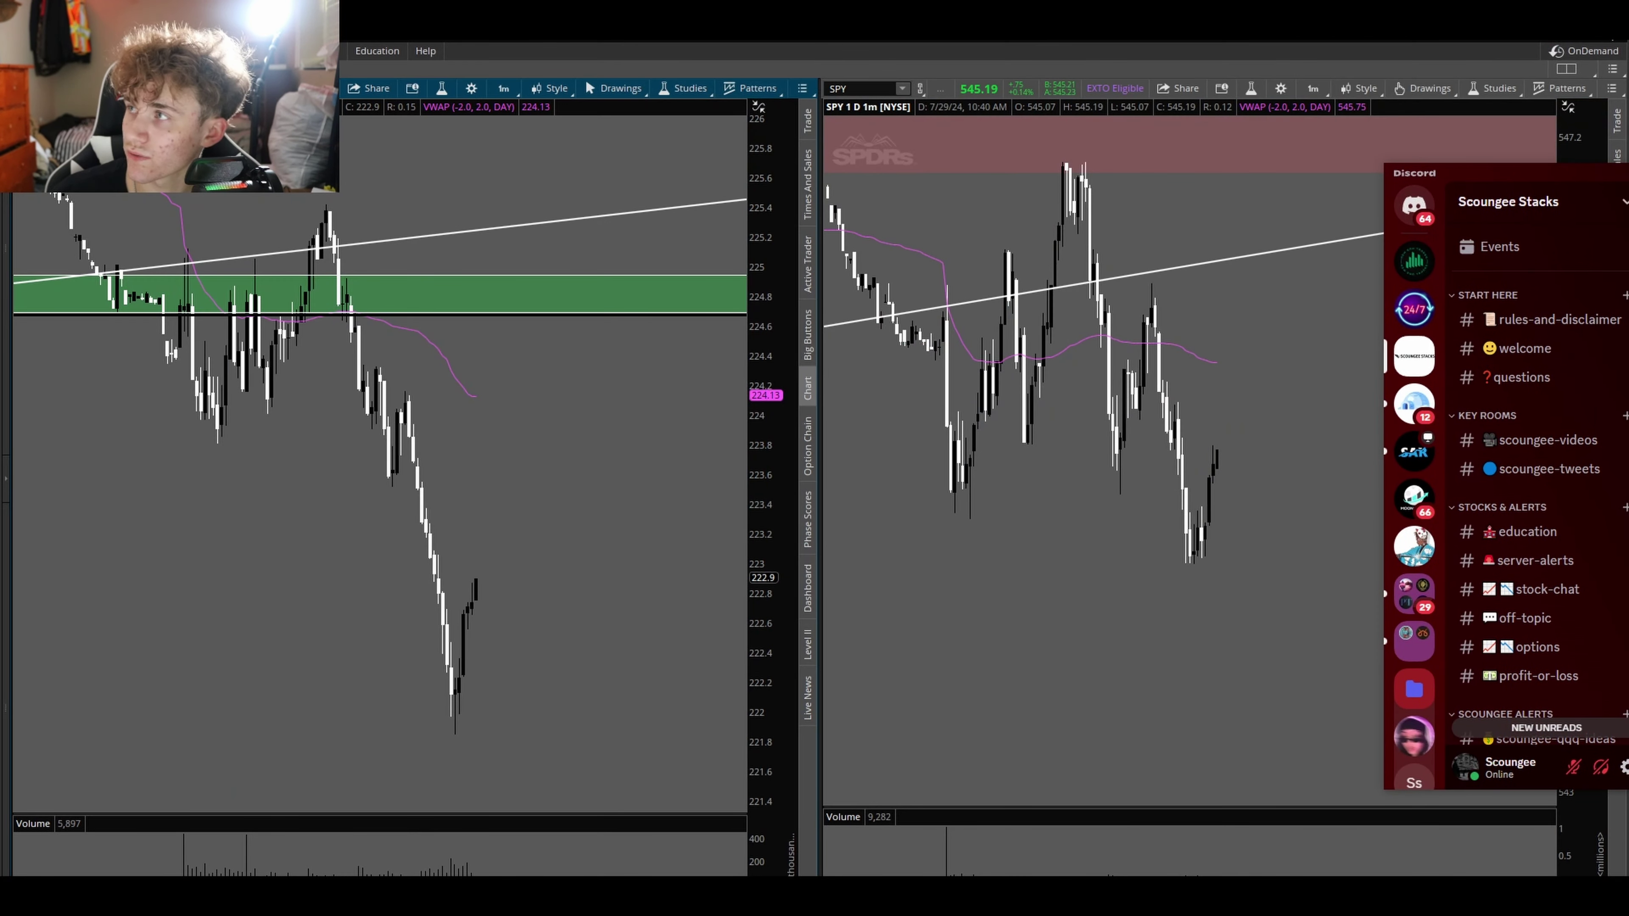
{"action": "key", "text": "super+Down"}
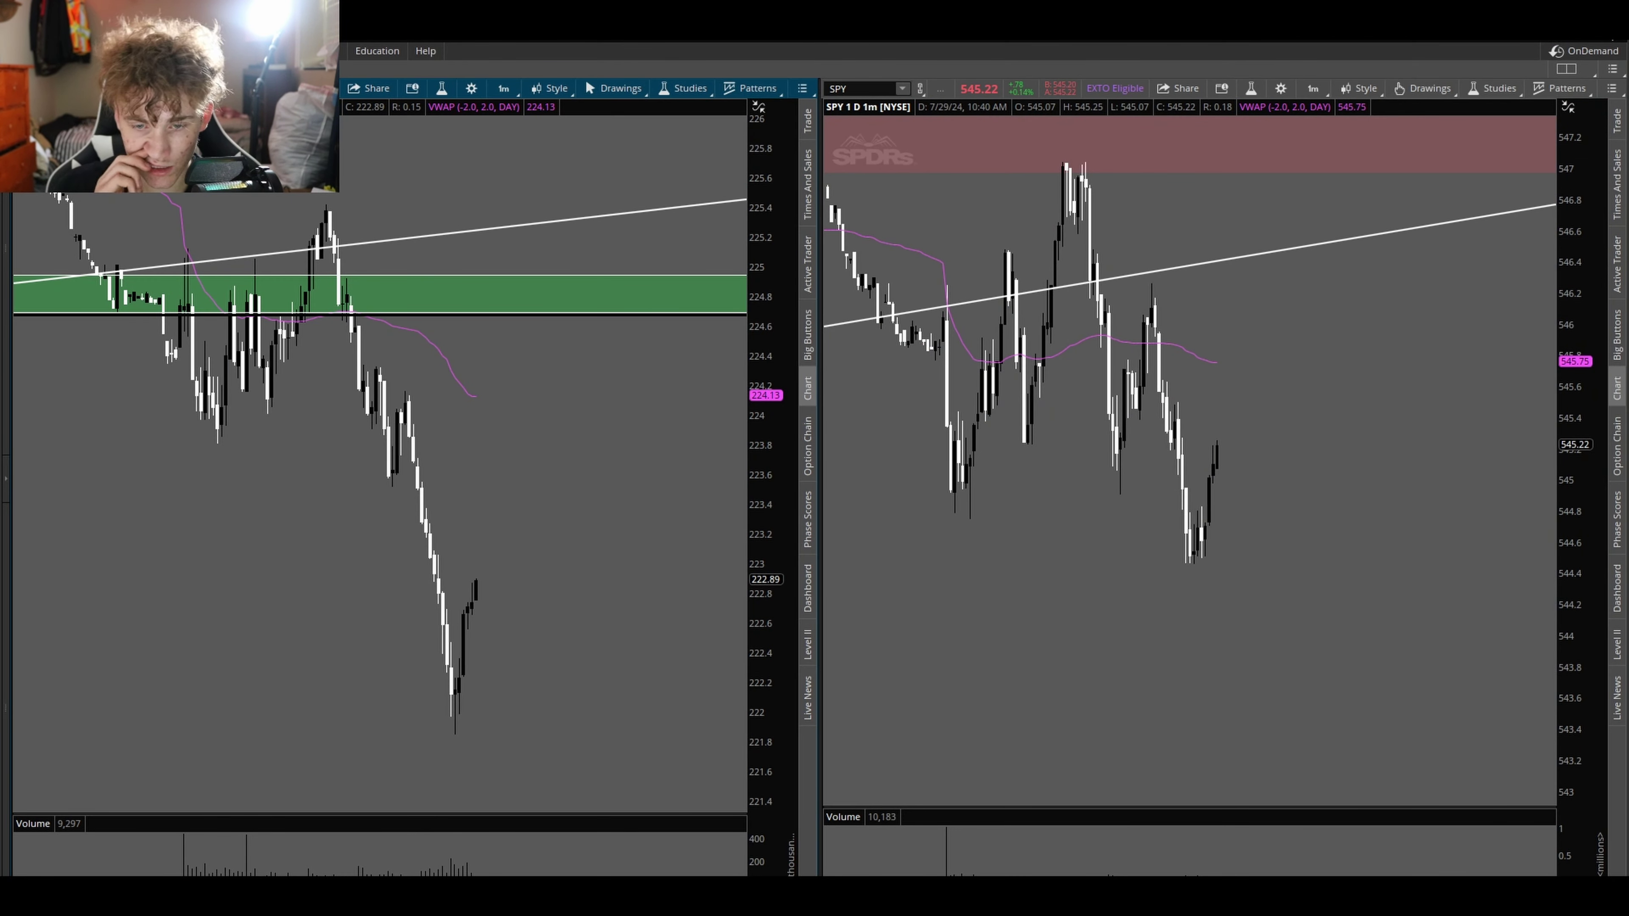